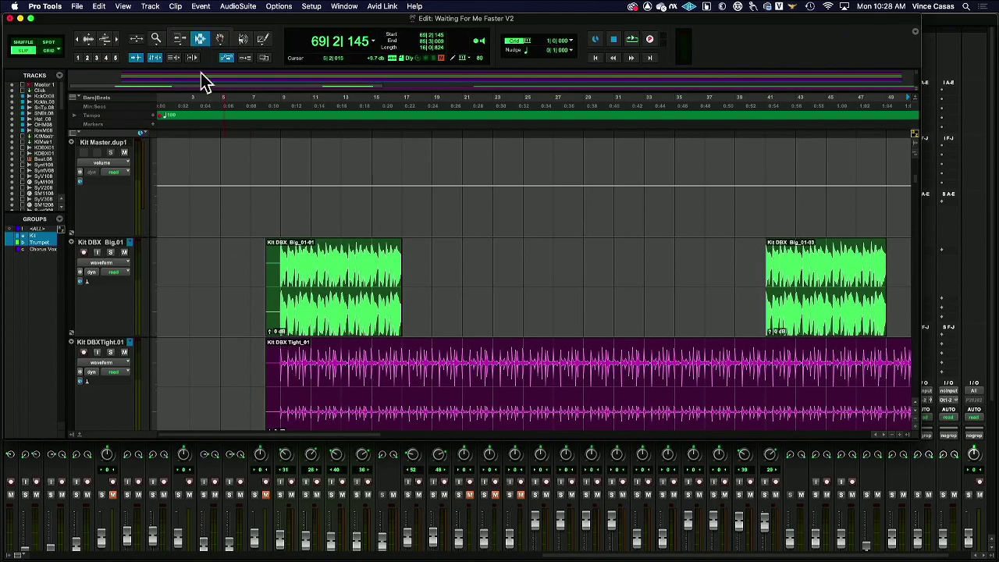
# Step: Select about bars 8|3 to 14|4 of the first Kit DBX Big clip and toggle the zoom onto the selection and back
pyautogui.moveTo(275, 301); pyautogui.dragTo(370, 332)
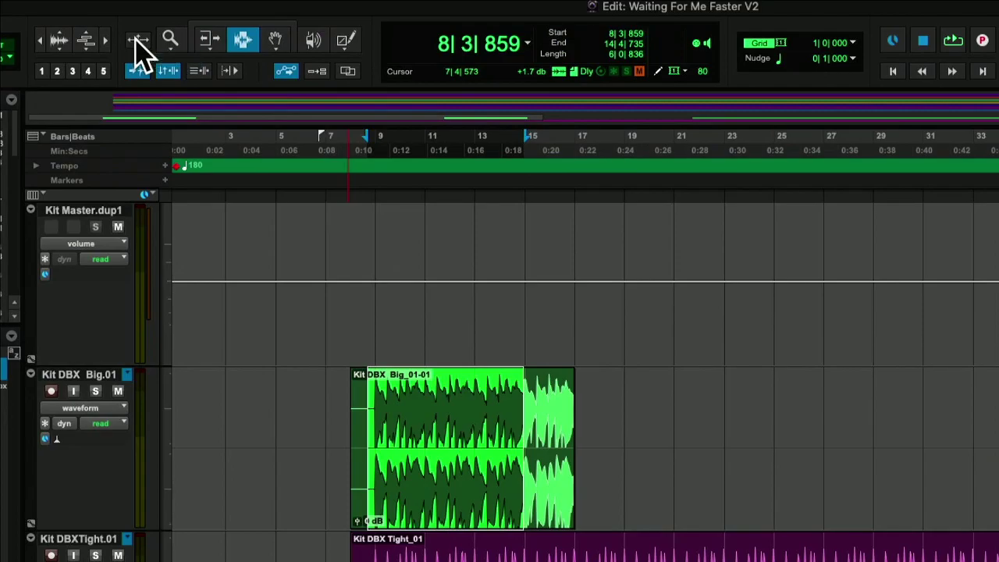
pyautogui.click(135, 39)
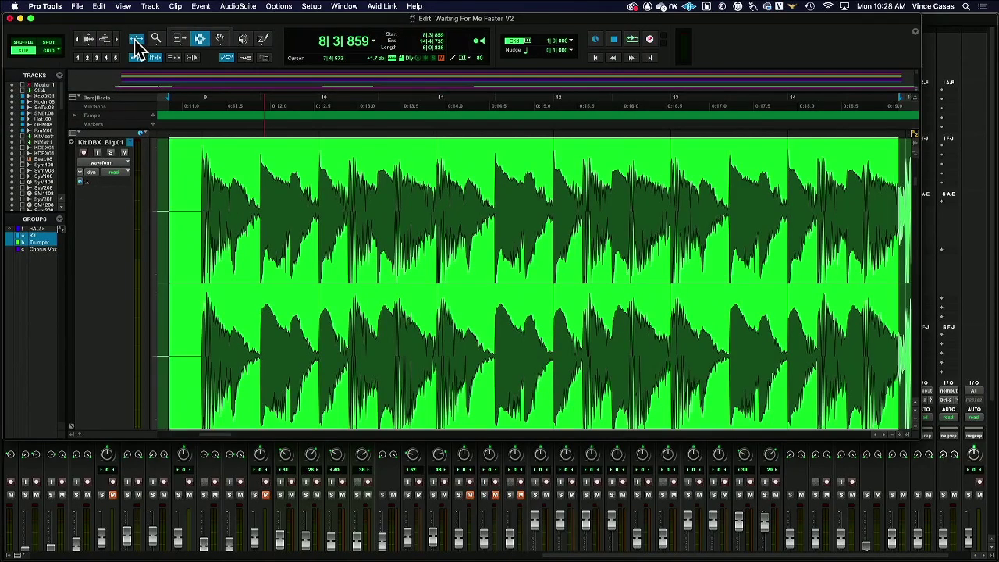
pyautogui.click(137, 41)
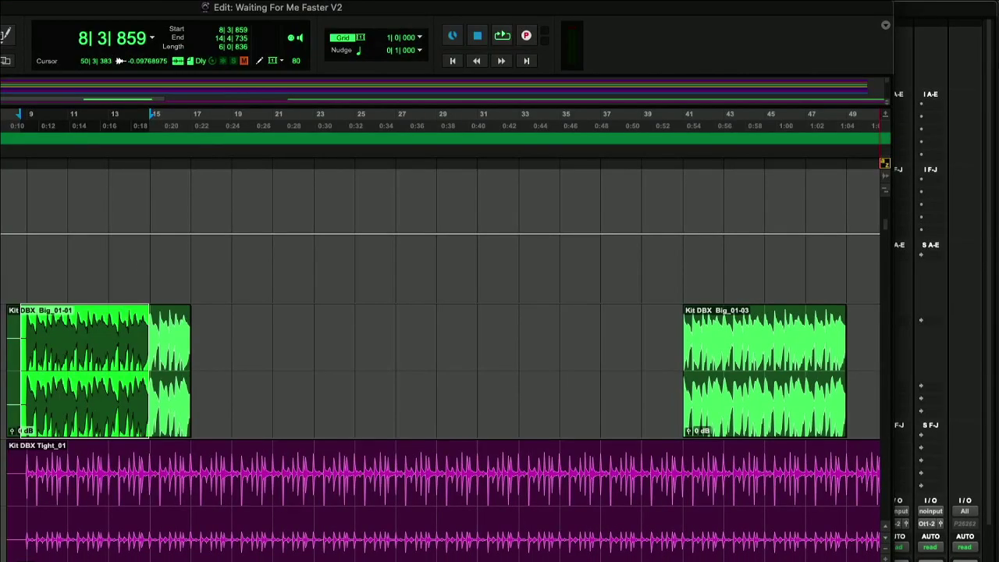
pyautogui.scroll(5, 885, 558)
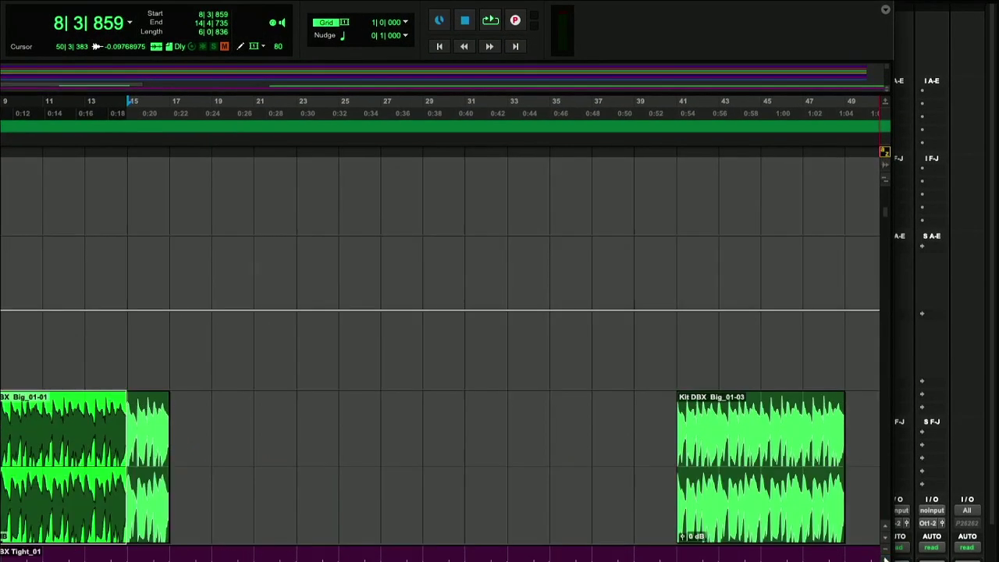
pyautogui.scroll(-5, 890, 555)
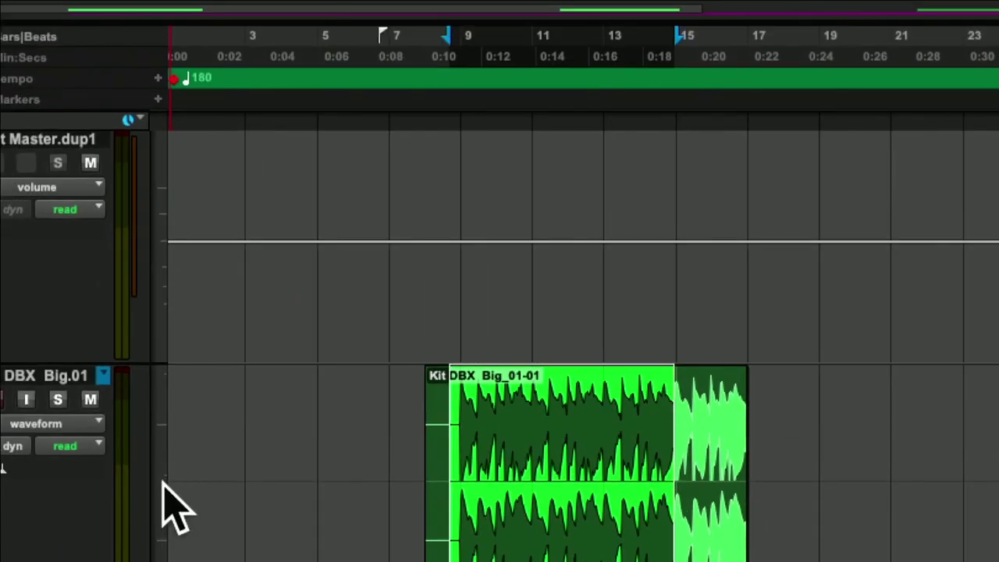
pyautogui.click(160, 474)
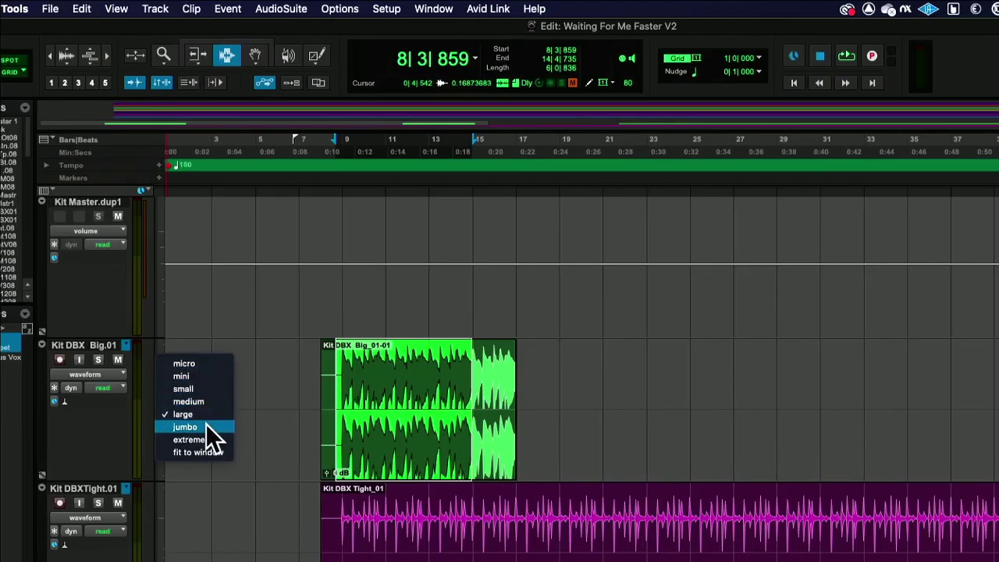
pyautogui.click(161, 412)
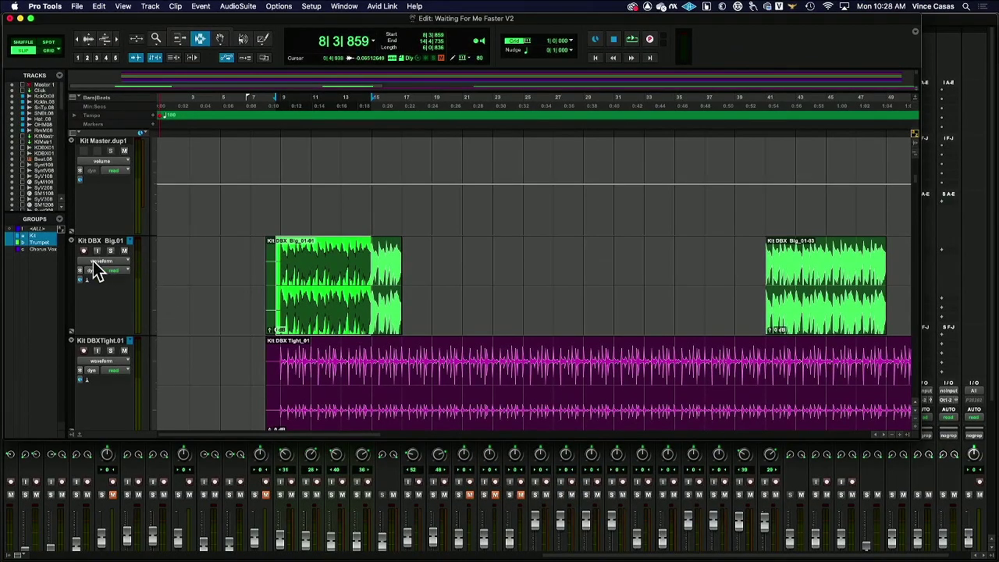
pyautogui.moveTo(283, 277); pyautogui.dragTo(342, 293)
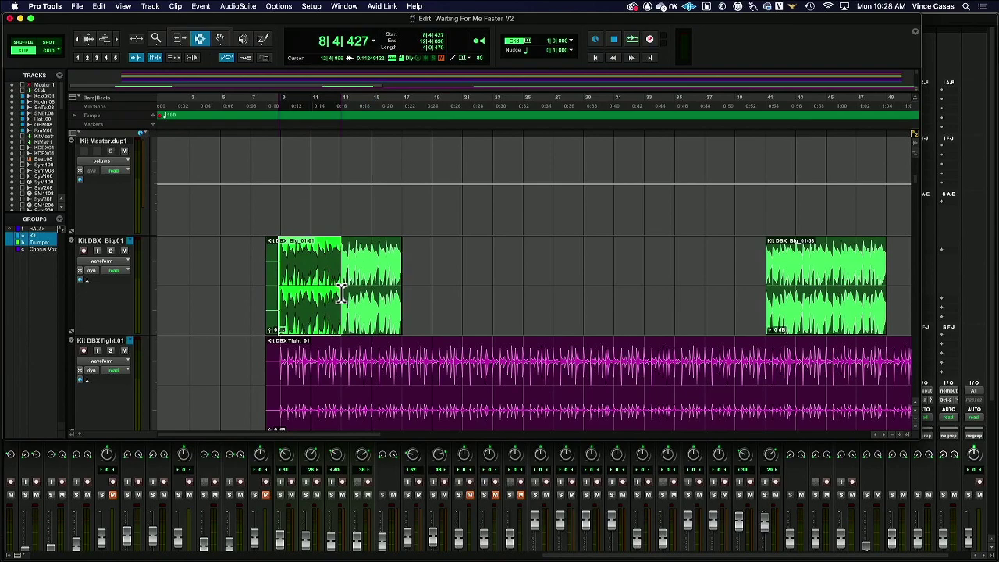
pyautogui.click(155, 269)
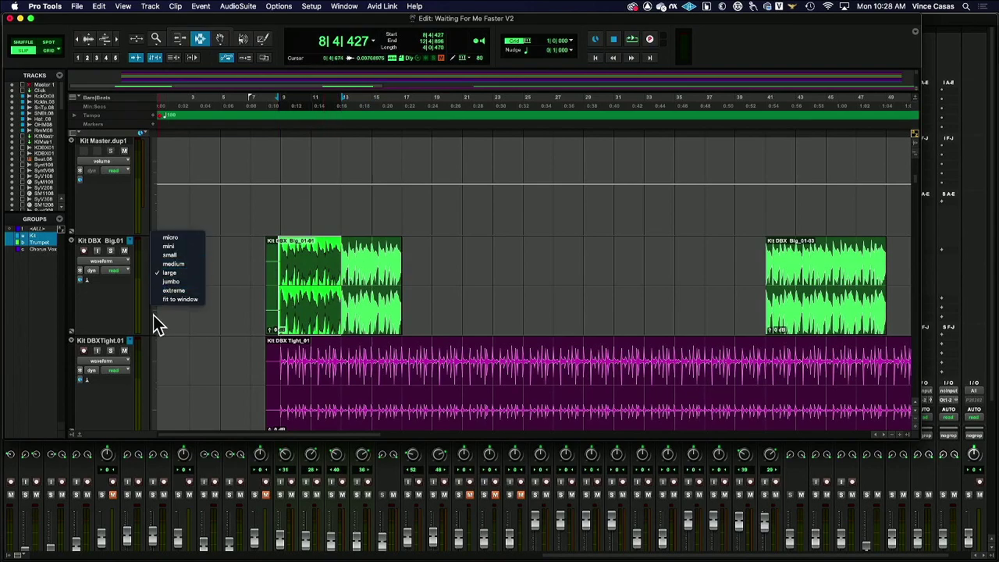
pyautogui.click(148, 164)
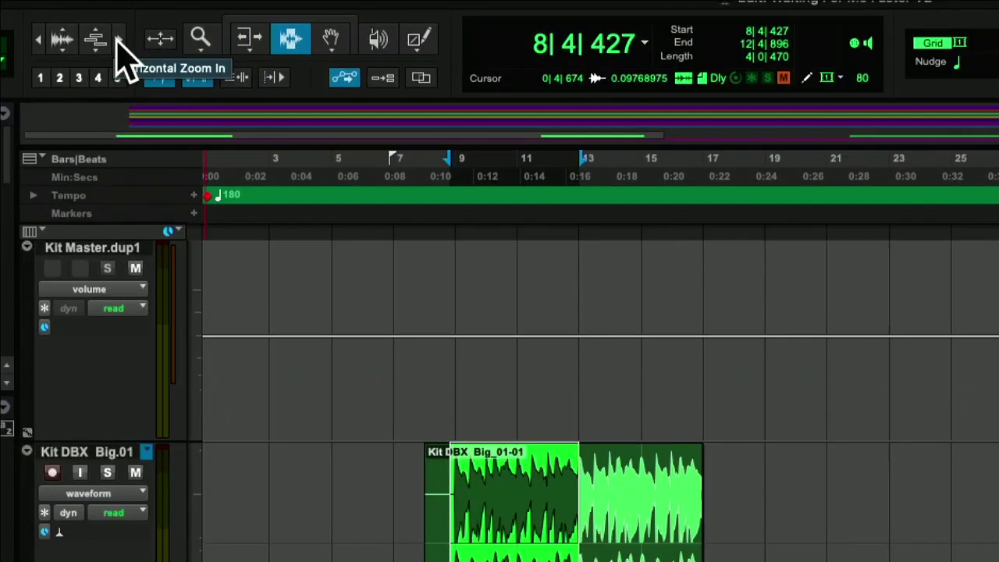
# Step: Select the first drum hit in the Kit DBX Big clip, around bar 9, and set the track's height to medium
pyautogui.click(116, 39)
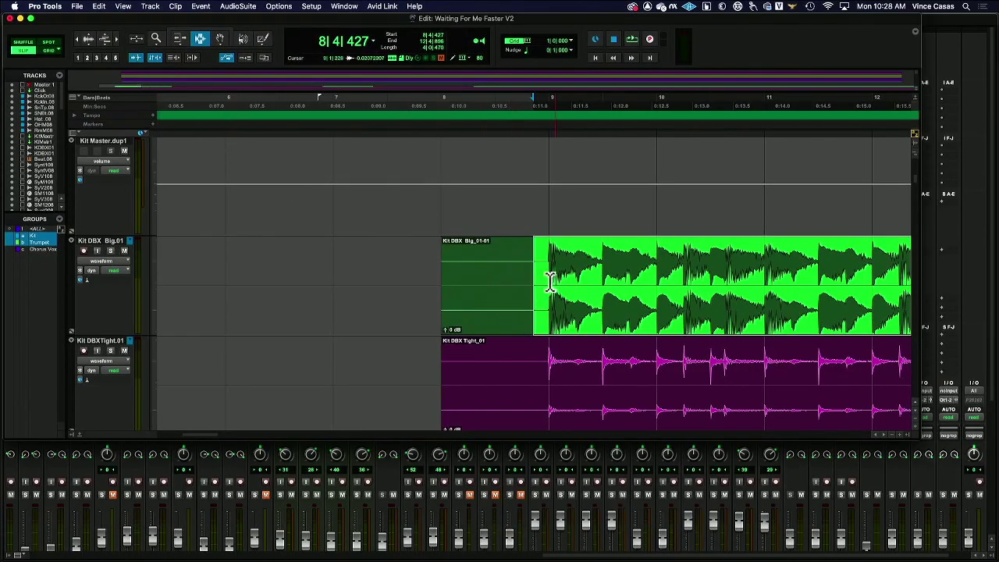
pyautogui.moveTo(551, 281); pyautogui.dragTo(603, 281)
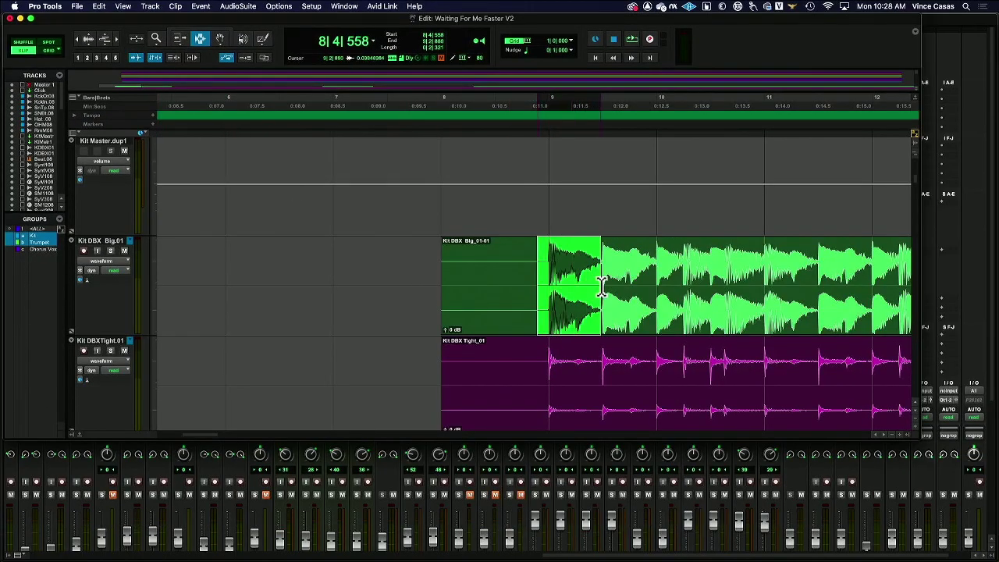
pyautogui.click(156, 273)
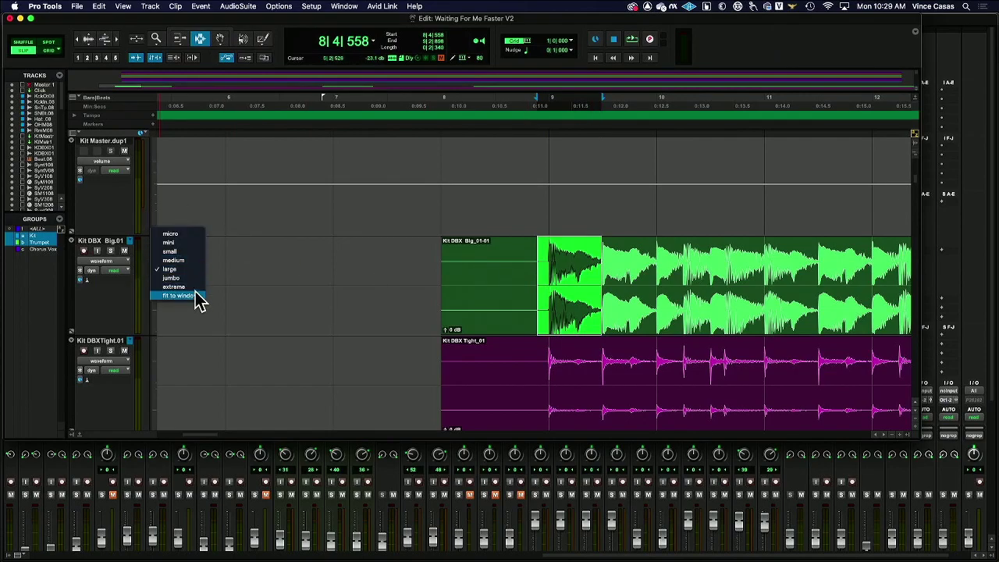
pyautogui.click(191, 290)
pyautogui.click(154, 275)
pyautogui.click(159, 264)
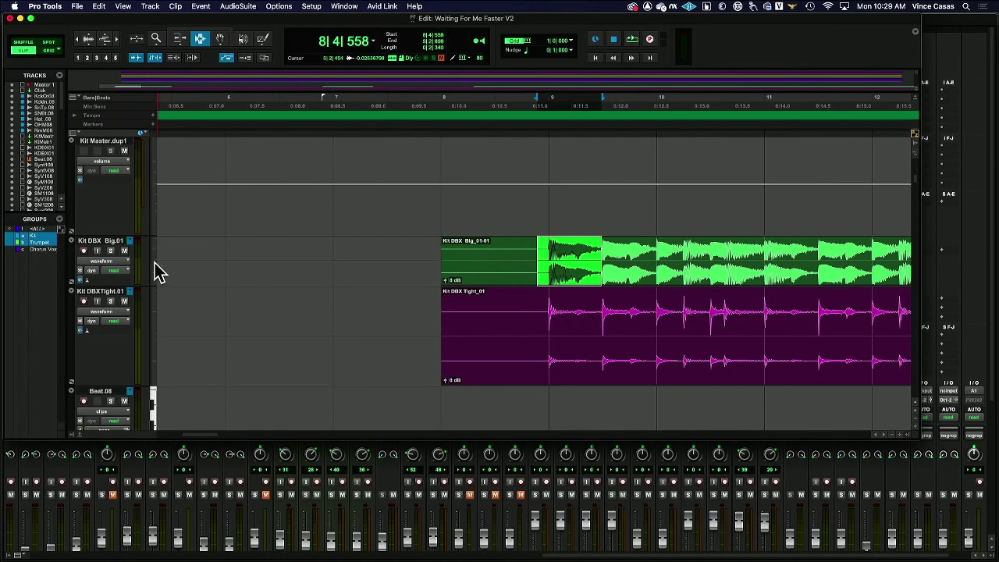
# Step: Set the Kit DBX Big track's height to jumbo and toggle the zoom onto the selected hit and back
pyautogui.click(155, 265)
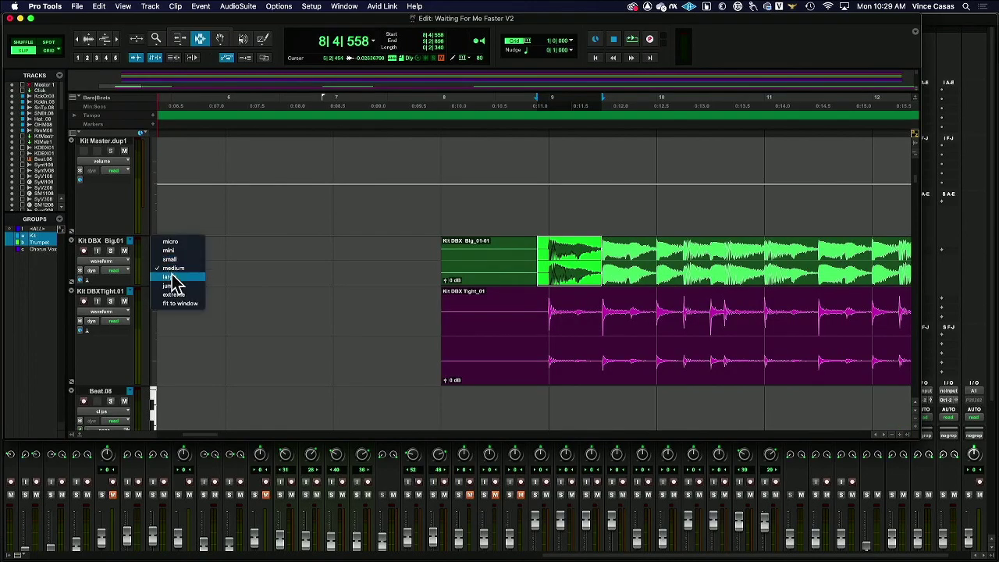
pyautogui.click(176, 292)
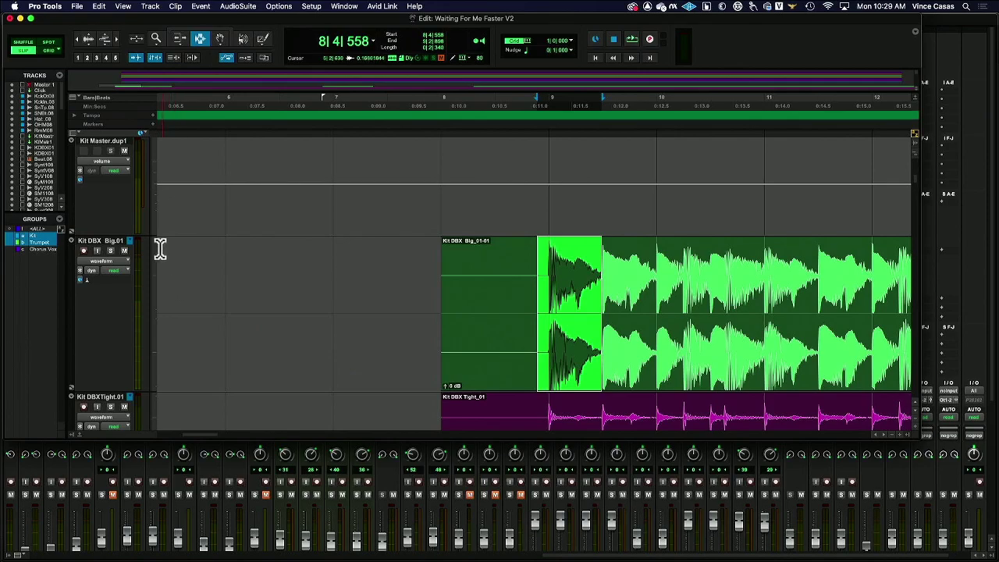
pyautogui.click(137, 39)
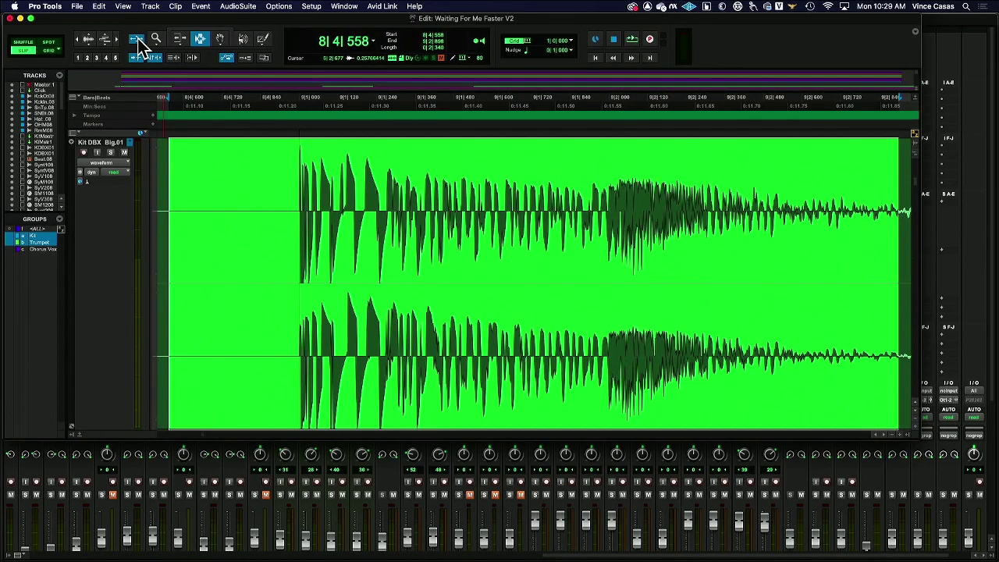
pyautogui.click(137, 39)
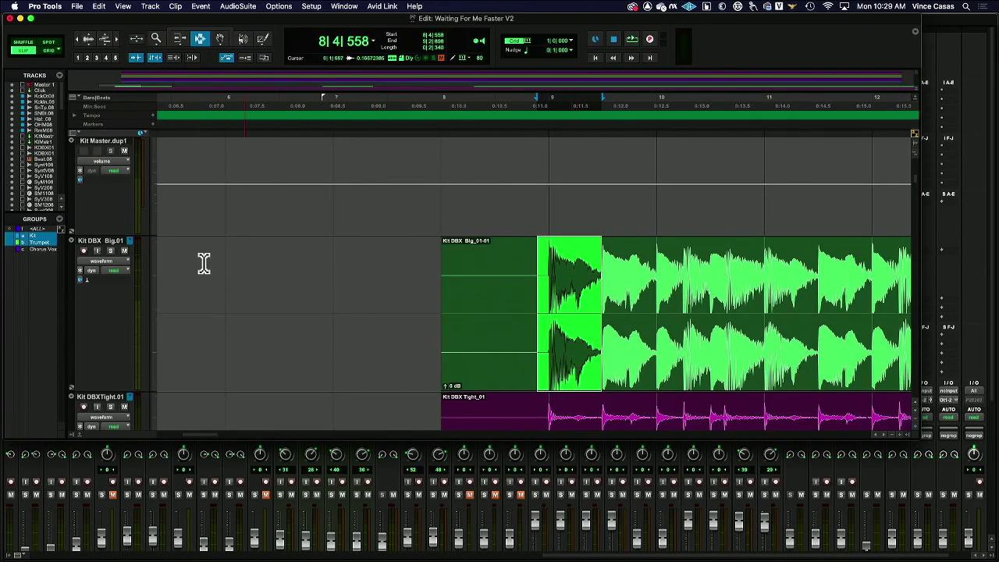
# Step: Enlarge the Kit DBX Big track to extreme height, and return it to large
pyautogui.click(160, 295)
pyautogui.click(182, 313)
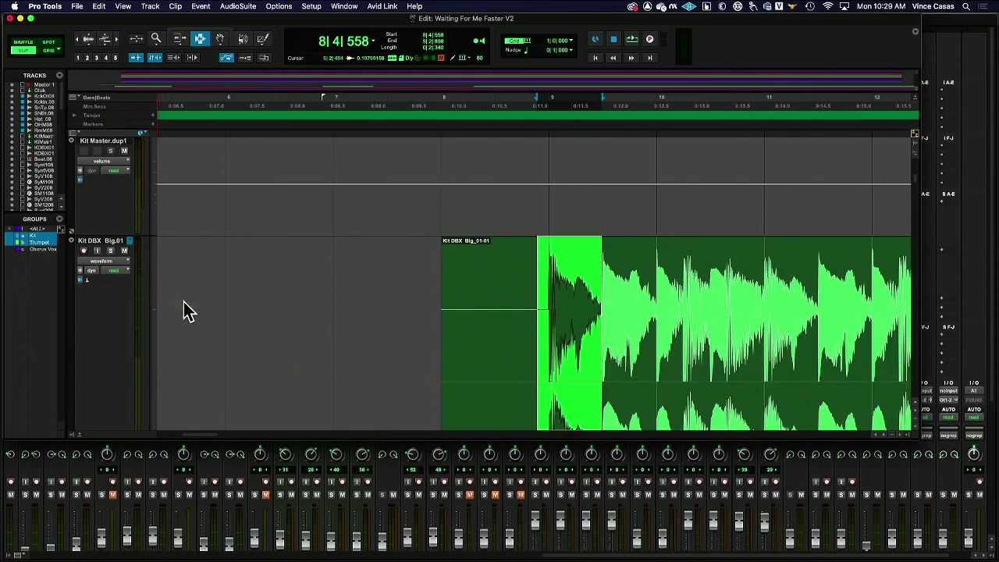
pyautogui.click(153, 263)
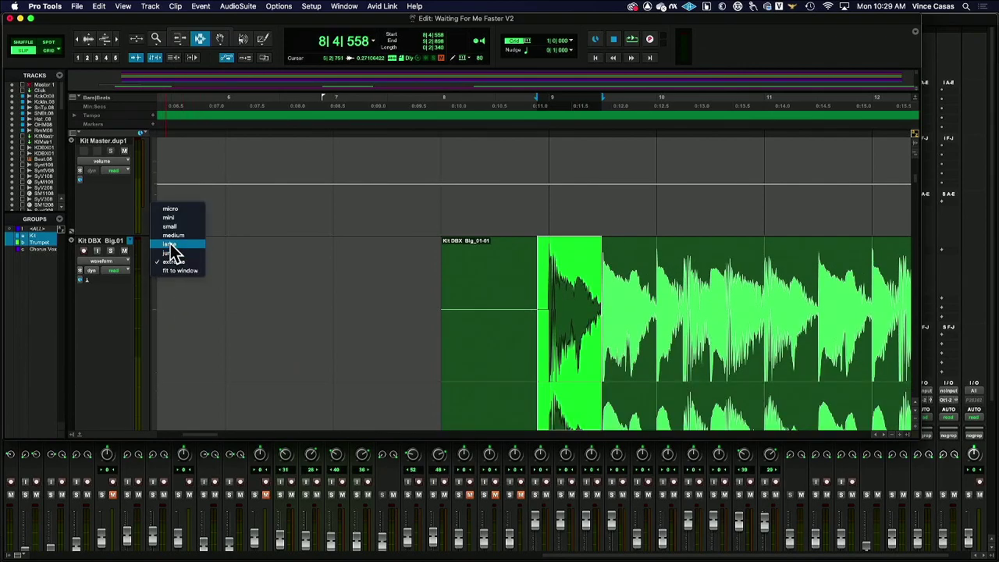
pyautogui.click(169, 244)
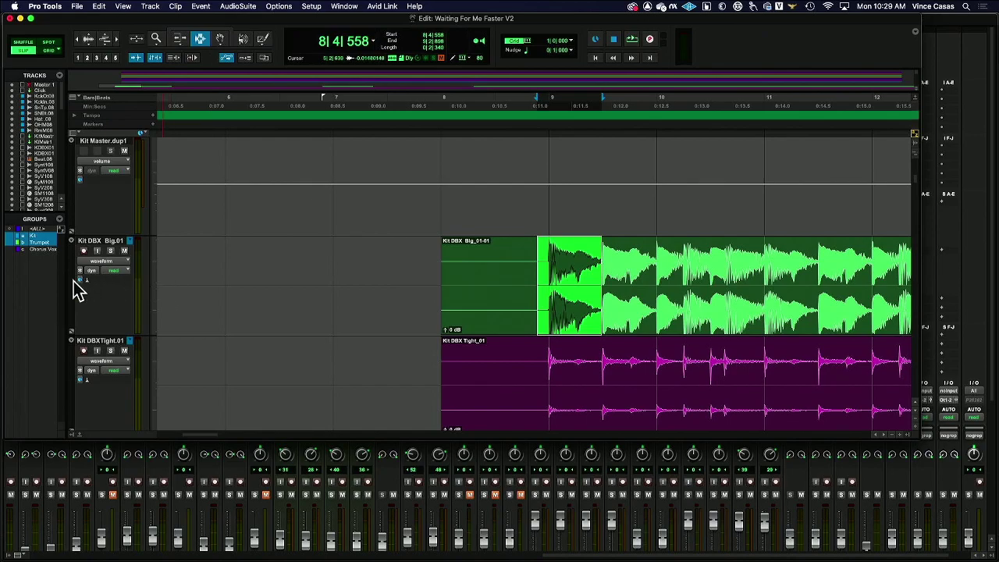
# Step: Set all tracks to micro height, fit the whole session's timeline in view, and reactivate the Selector tool
pyautogui.click(153, 254)
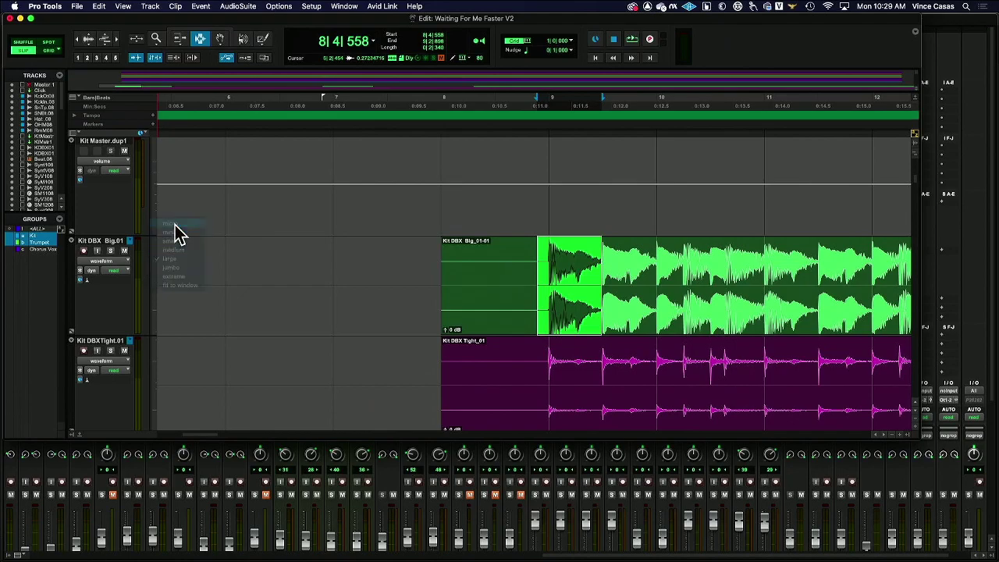
pyautogui.click(173, 225)
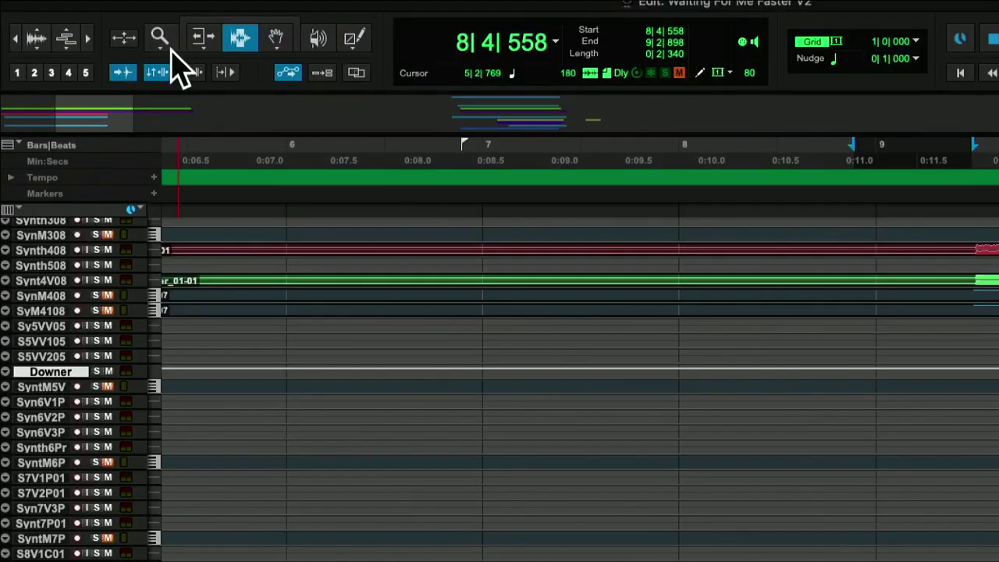
pyautogui.doubleClick(158, 38)
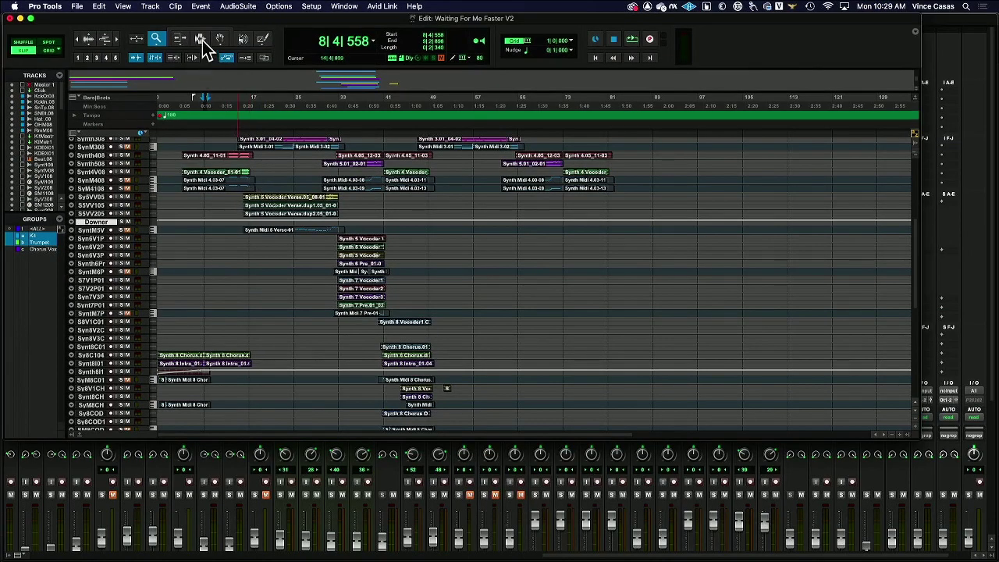
pyautogui.click(202, 41)
# Step: Activate the <ALL> edit group and switch the edit mode to Grid
pyautogui.scroll(10, 219, 217)
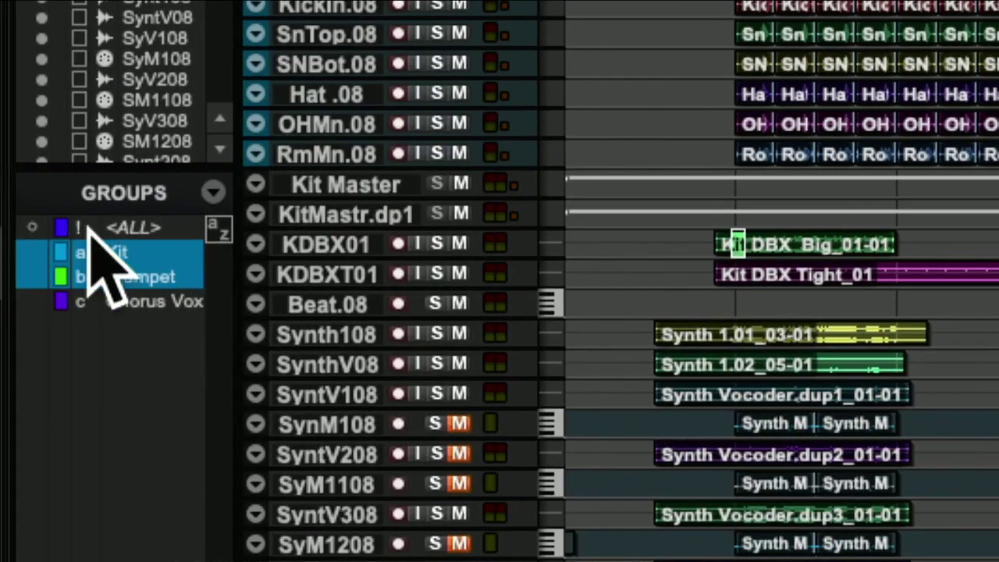
pyautogui.click(139, 228)
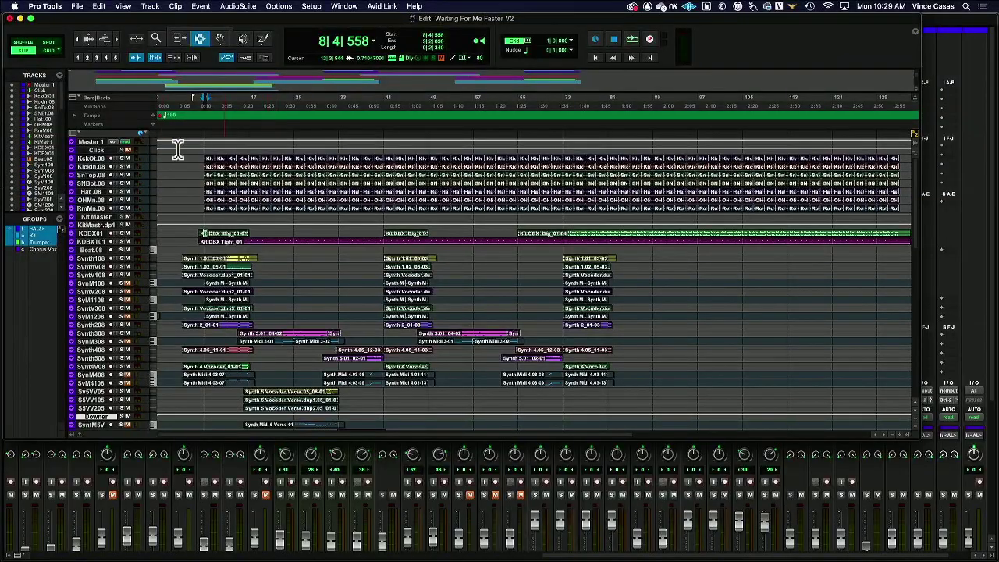
pyautogui.click(49, 51)
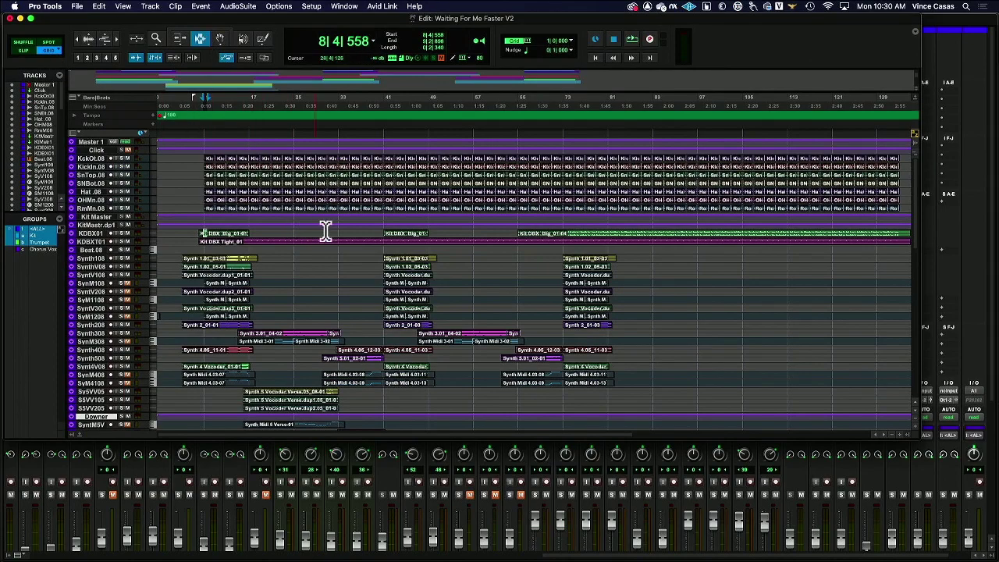
# Step: Select bars 41 to 49 across all tracks and copy the selection
pyautogui.moveTo(388, 199); pyautogui.dragTo(431, 205)
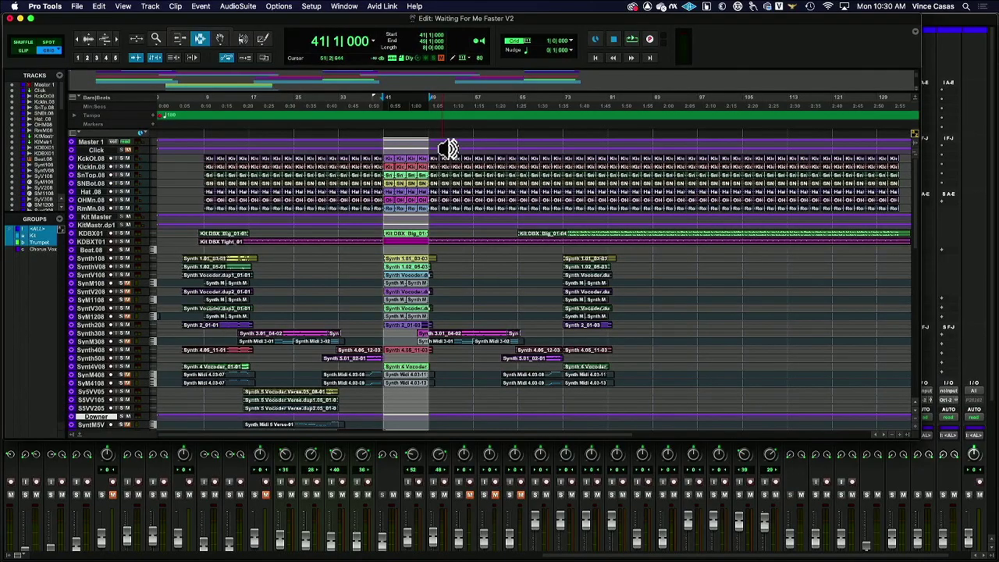
pyautogui.scroll(-15, 411, 240)
pyautogui.scroll(12, 410, 240)
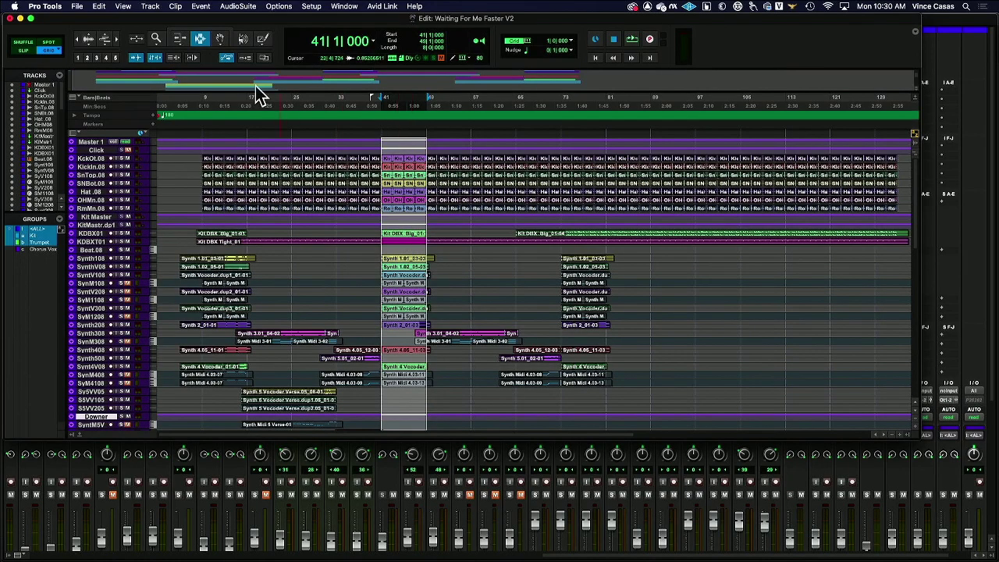
pyautogui.click(105, 11)
pyautogui.click(250, 146)
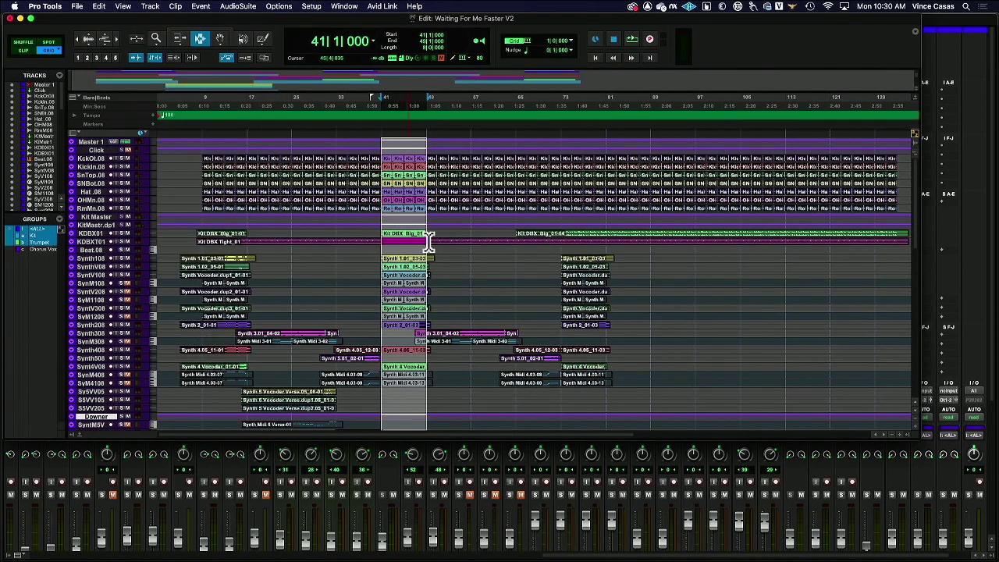
# Step: Paste the copied section at bar 129 on all tracks and check the pasted clips down the track list
pyautogui.hscroll(10, 414, 226)
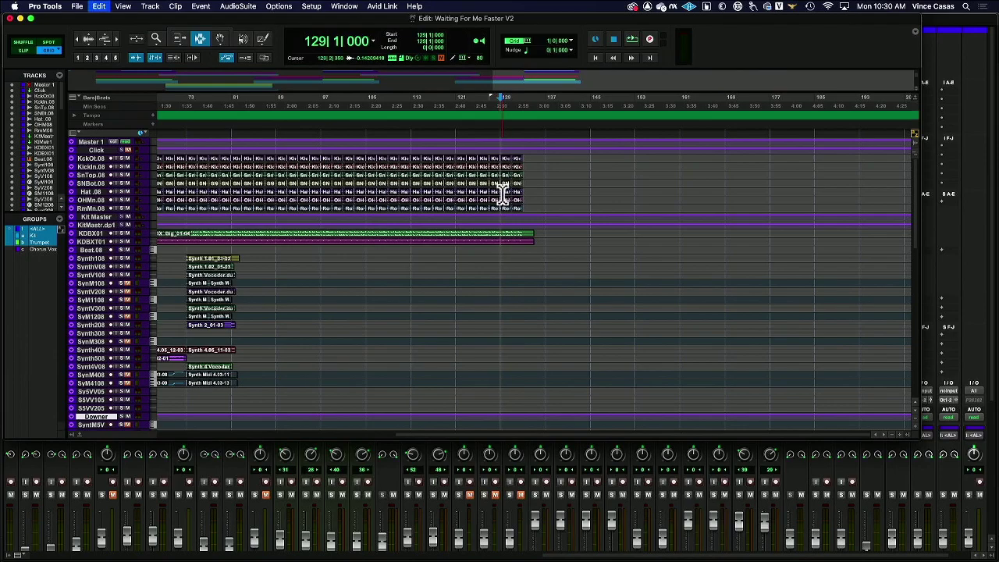
pyautogui.press('super+v')
pyautogui.scroll(-10, 512, 242)
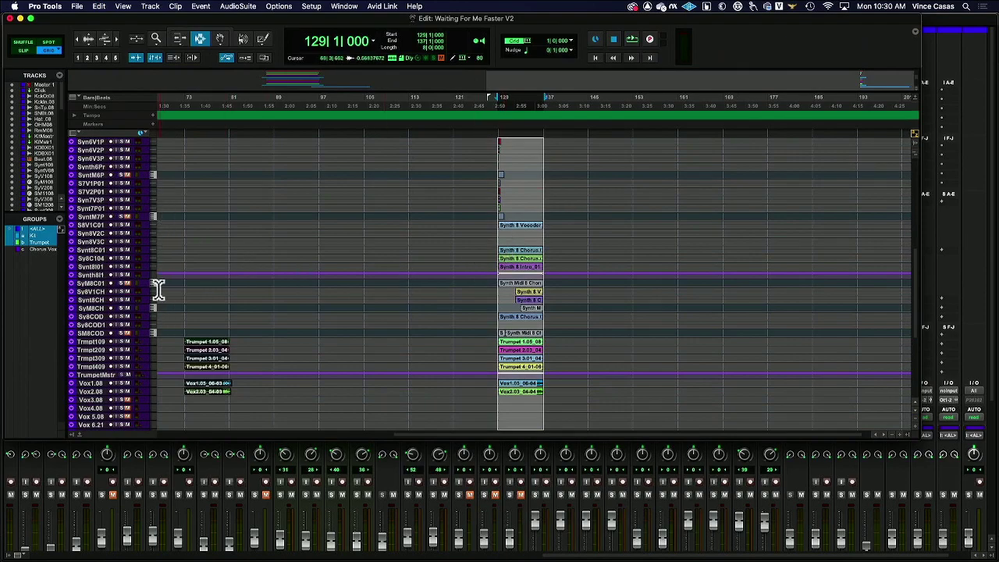
pyautogui.scroll(10, 539, 287)
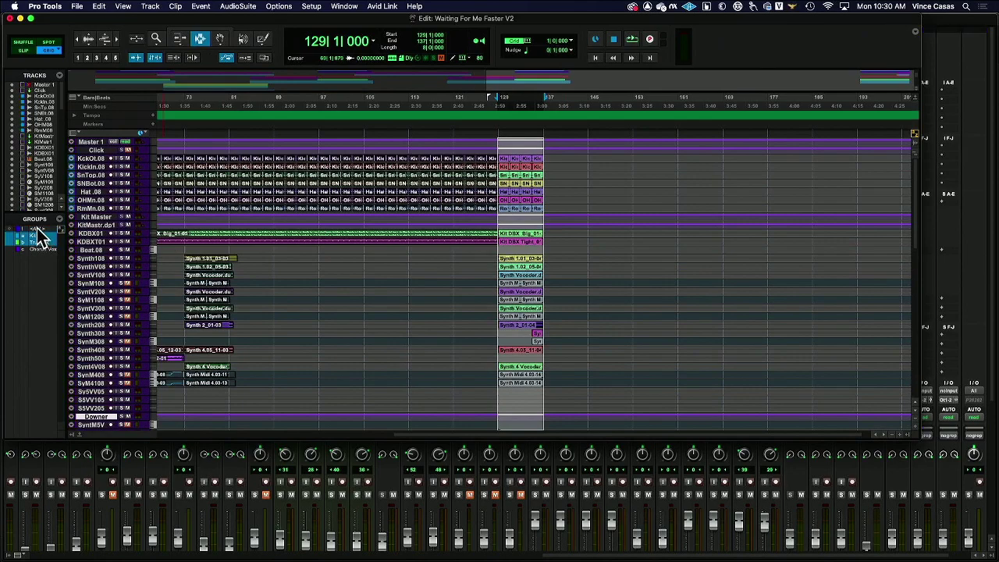
# Step: Set the height of all tracks in the <ALL> group to large
pyautogui.click(157, 251)
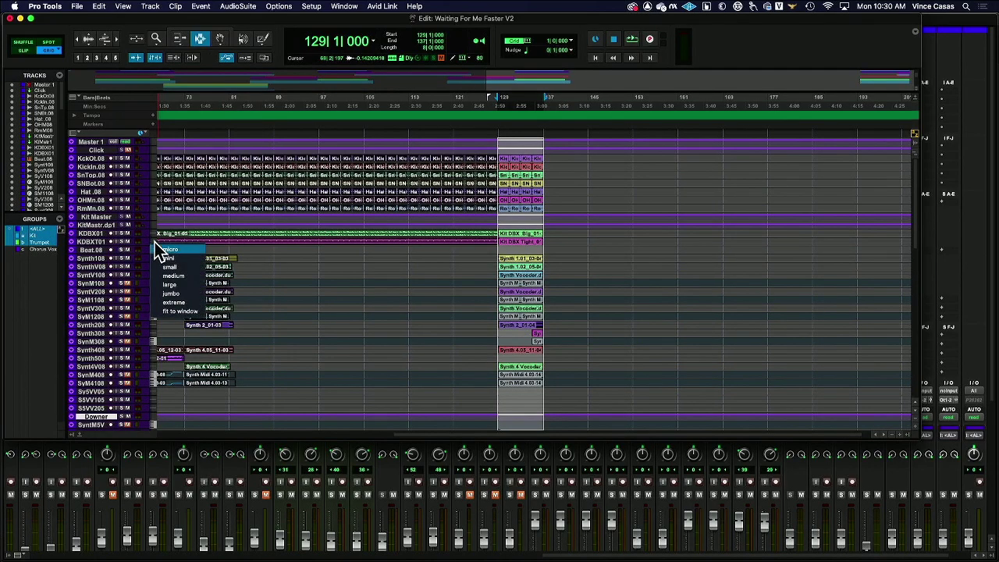
pyautogui.click(188, 284)
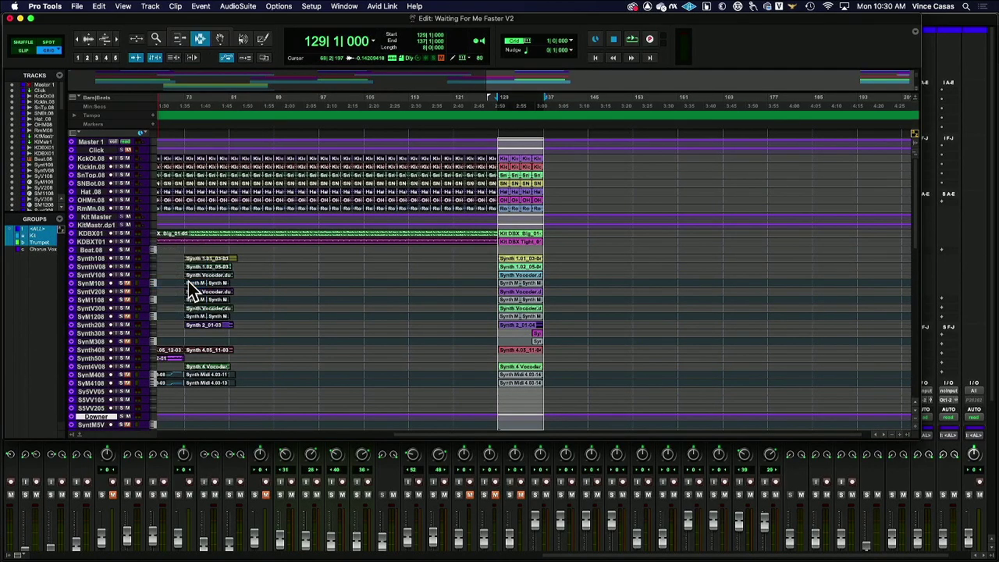
# Step: Zoom in on the pasted section at bar 129 and examine its clips on the tracks throughout the session
pyautogui.scroll(15, 538, 286)
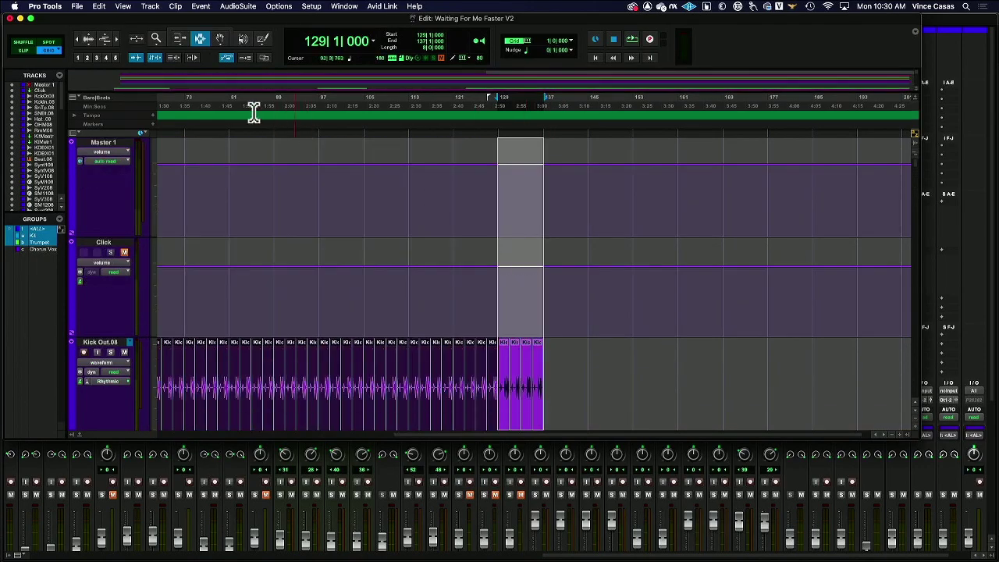
pyautogui.click(117, 36)
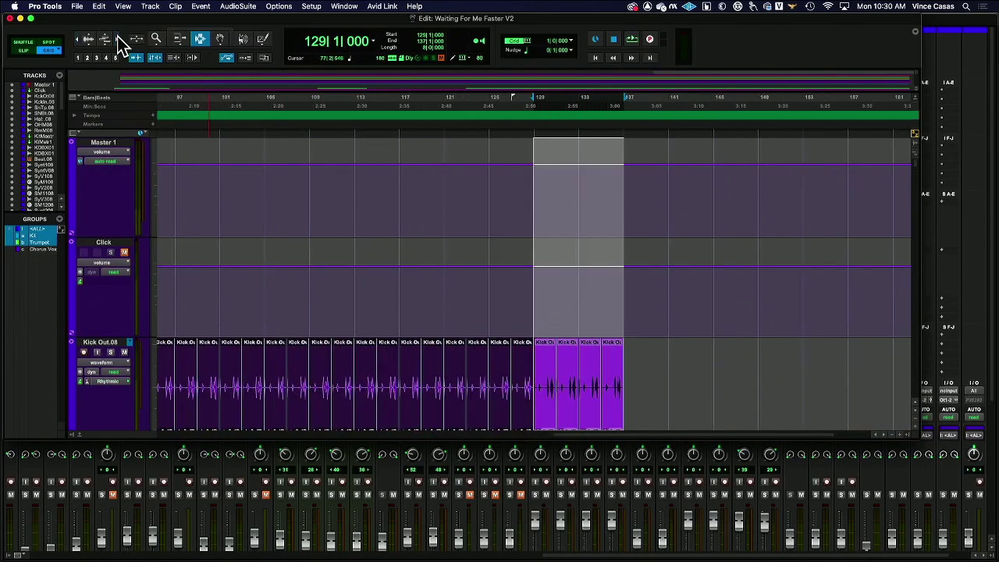
pyautogui.click(117, 36)
pyautogui.click(117, 36)
pyautogui.scroll(-8, 576, 272)
pyautogui.scroll(-15, 574, 272)
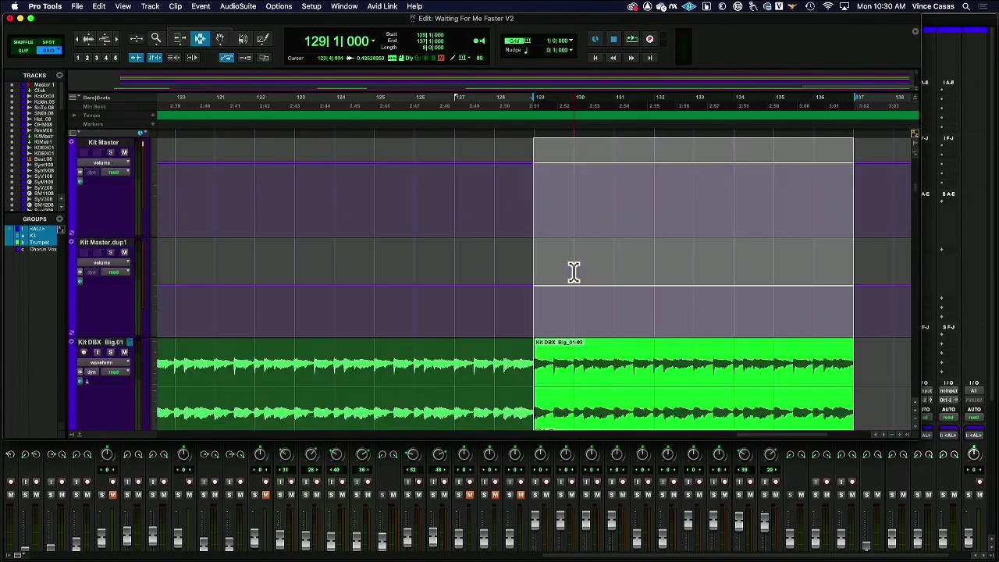
pyautogui.scroll(8, 574, 272)
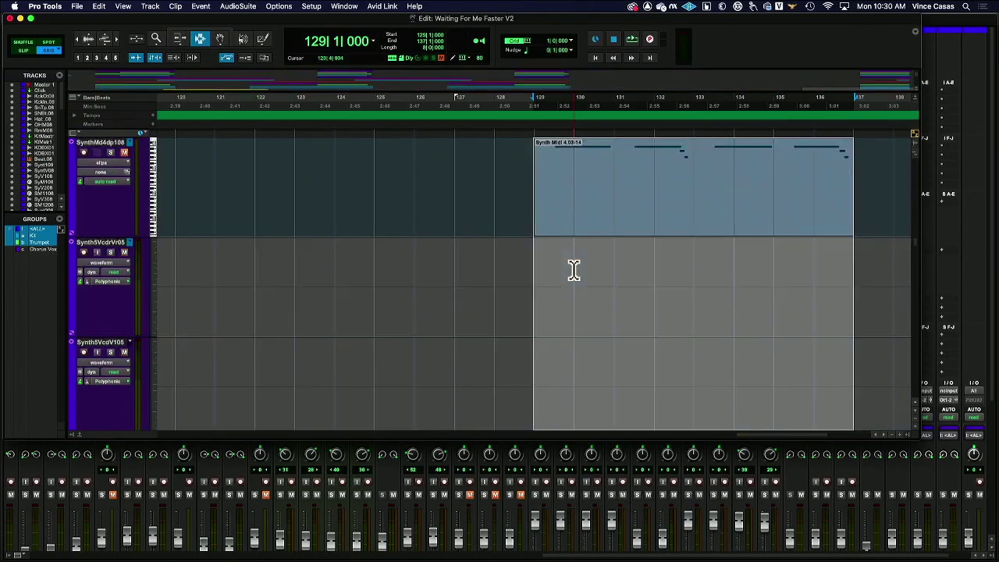
pyautogui.scroll(-5, 574, 271)
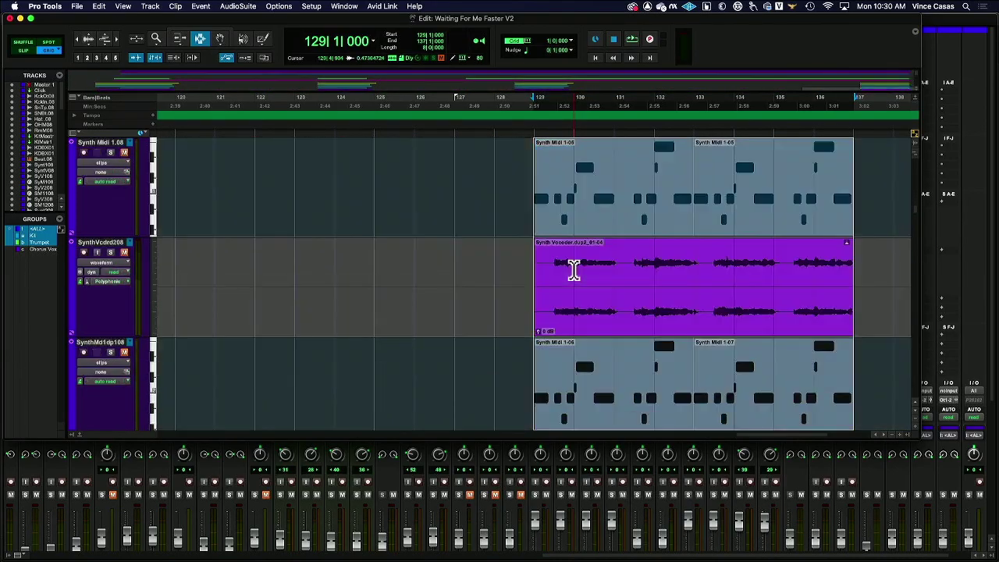
# Step: Deactivate the <ALL> edit group, clear the selection at bar 129, and switch the edit mode to Slip
pyautogui.click(36, 237)
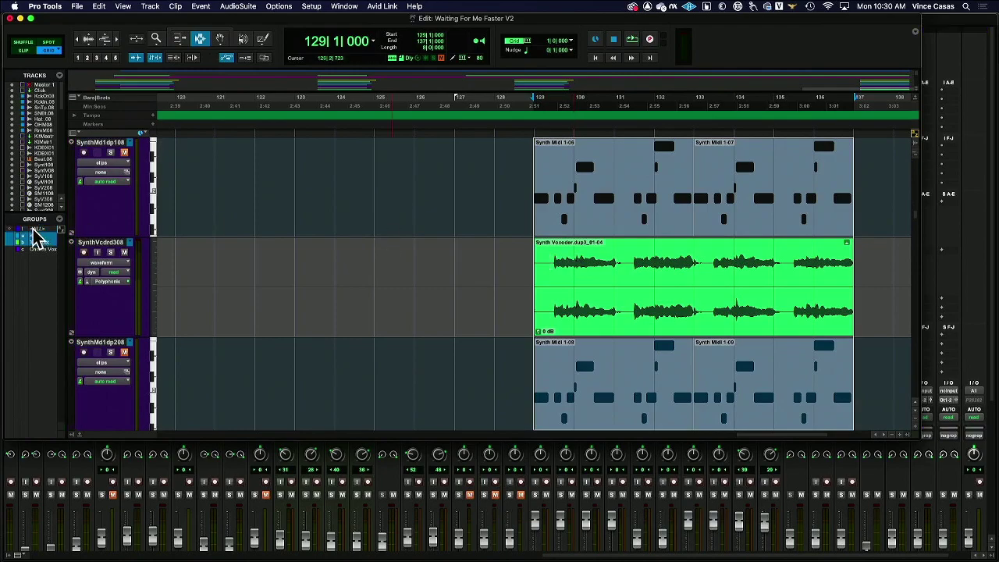
pyautogui.scroll(-3, 457, 273)
pyautogui.scroll(-3, 457, 274)
pyautogui.scroll(5, 559, 272)
pyautogui.scroll(-5, 560, 272)
pyautogui.scroll(2, 560, 271)
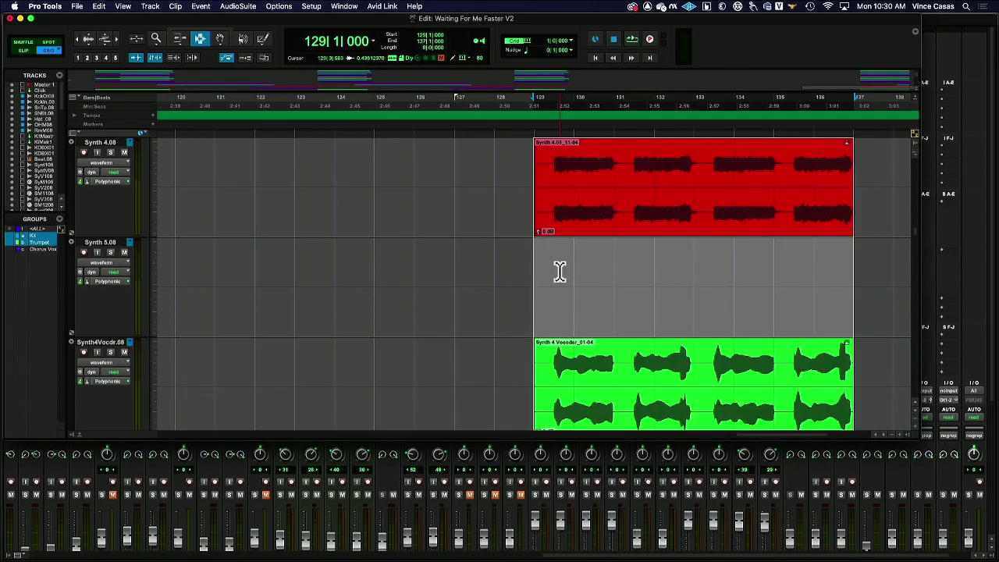
pyautogui.click(567, 227)
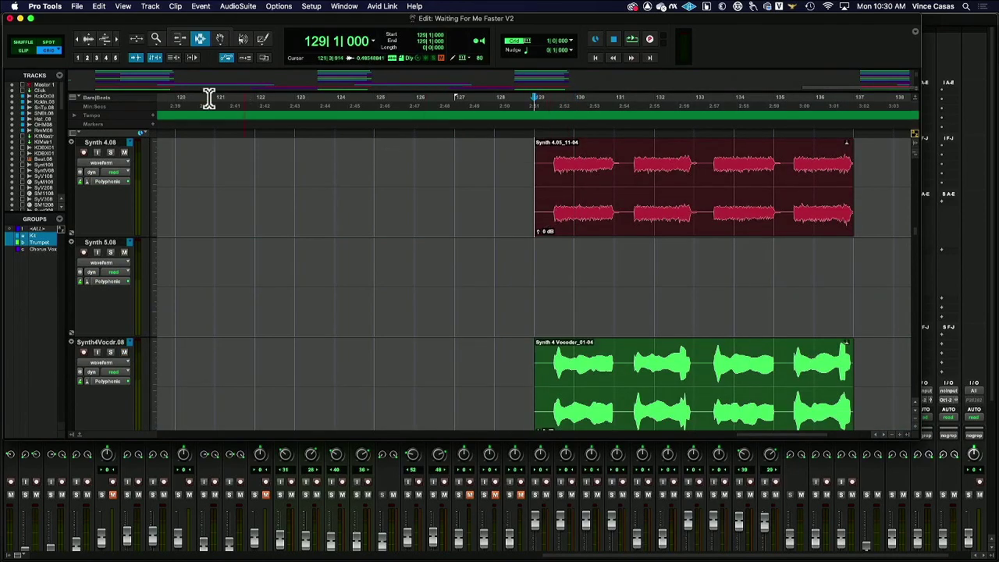
pyautogui.click(23, 50)
pyautogui.click(116, 39)
pyautogui.click(115, 39)
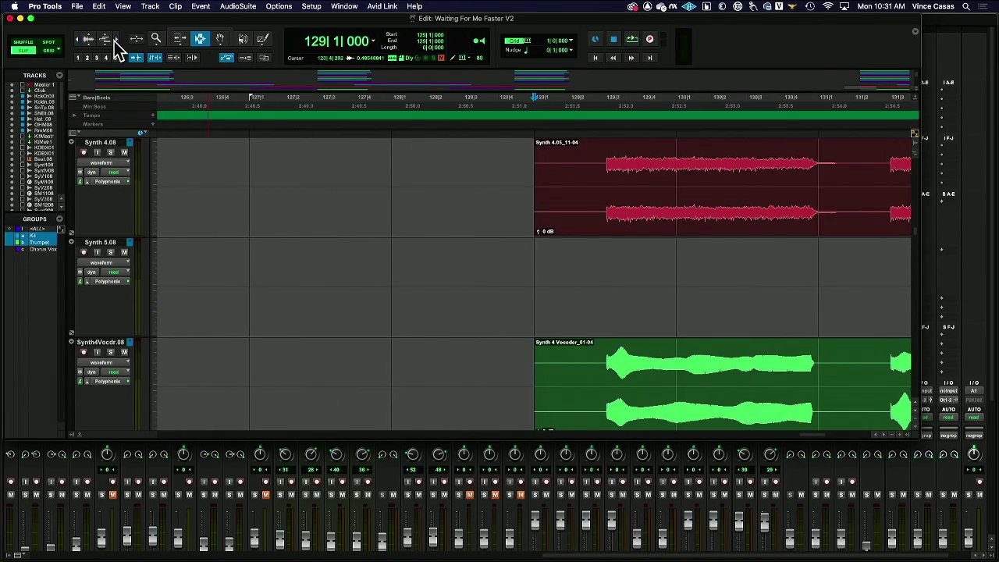
# Step: Select from about 129|3|024 to 130|1|353 across Synth 4.08 through Synth4Vocdr.08, and clear that selection
pyautogui.hscroll(5, 466, 224)
pyautogui.click(454, 172)
pyautogui.moveTo(455, 166); pyautogui.dragTo(621, 389)
pyautogui.hscroll(3, 647, 373)
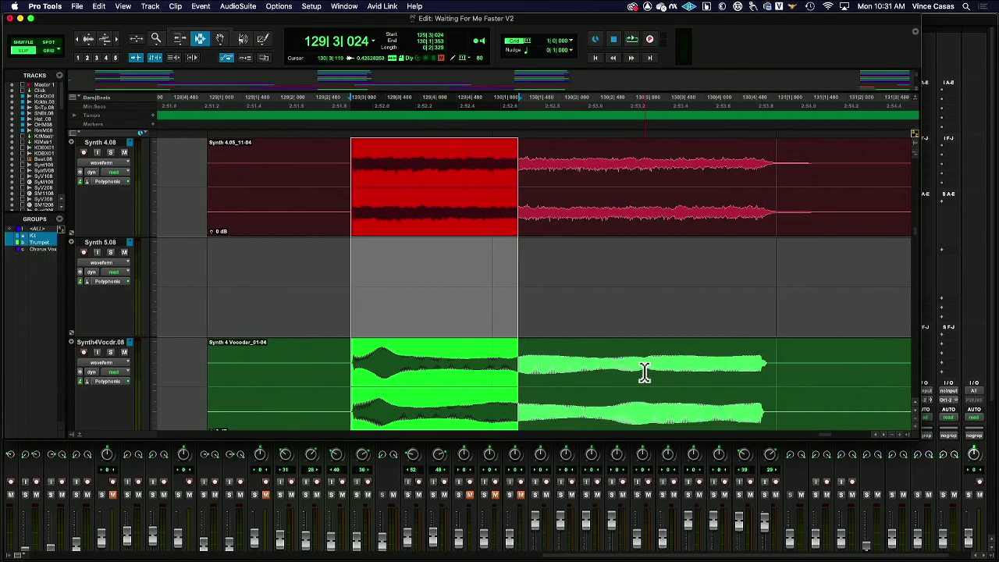
pyautogui.hscroll(2, 751, 366)
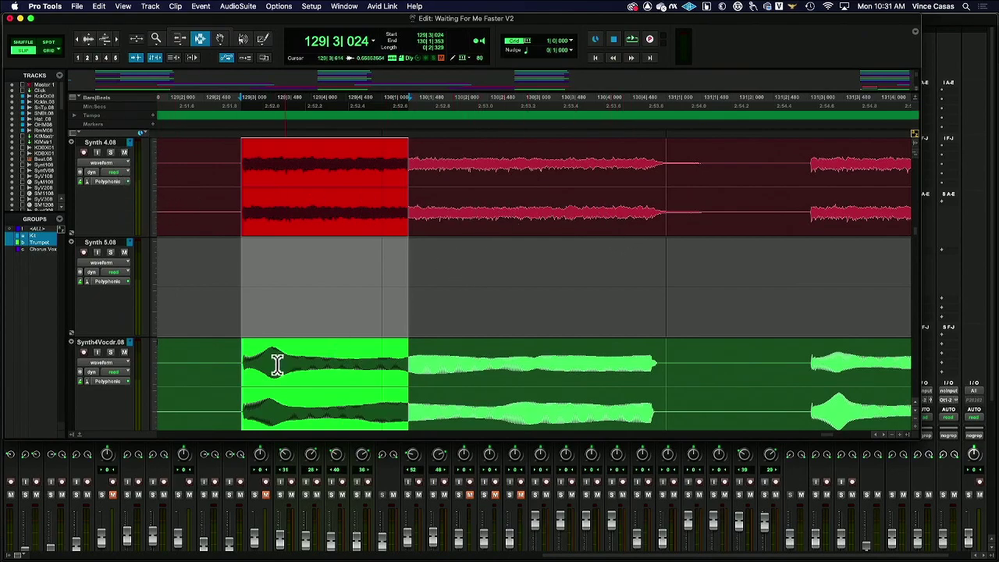
pyautogui.click(185, 300)
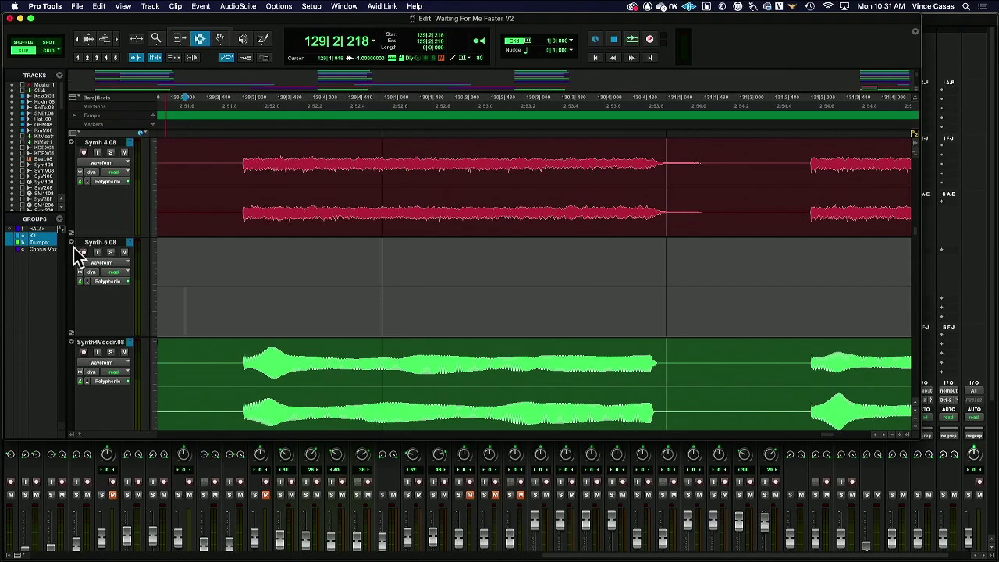
# Step: Set the height of the empty Synth 5.08 track to micro
pyautogui.click(154, 212)
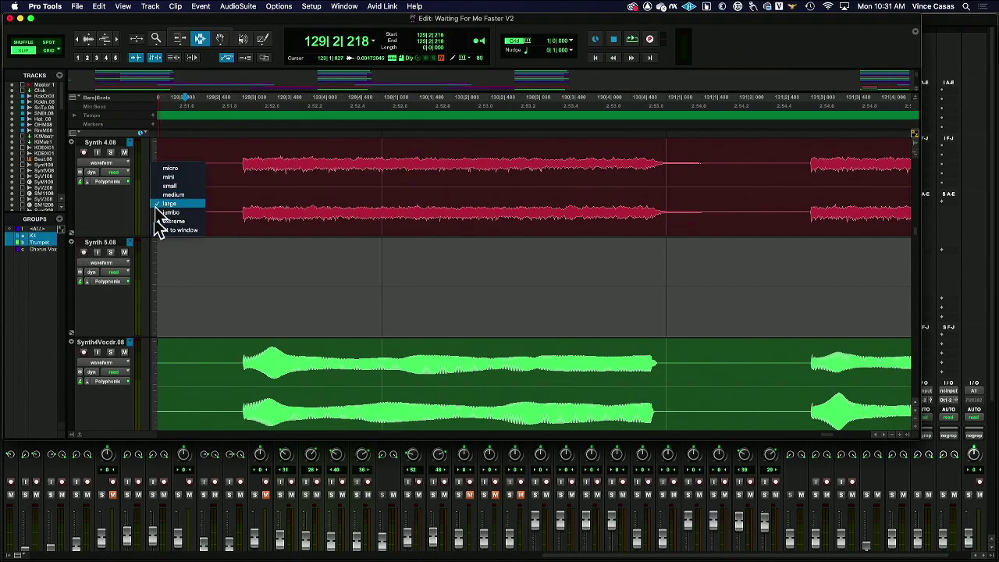
pyautogui.click(161, 277)
pyautogui.click(153, 275)
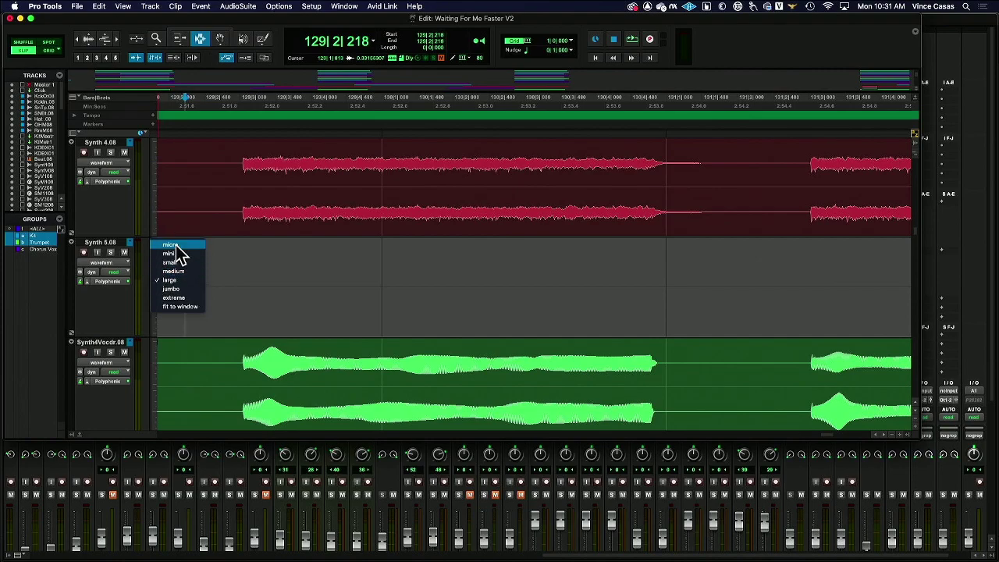
pyautogui.click(173, 245)
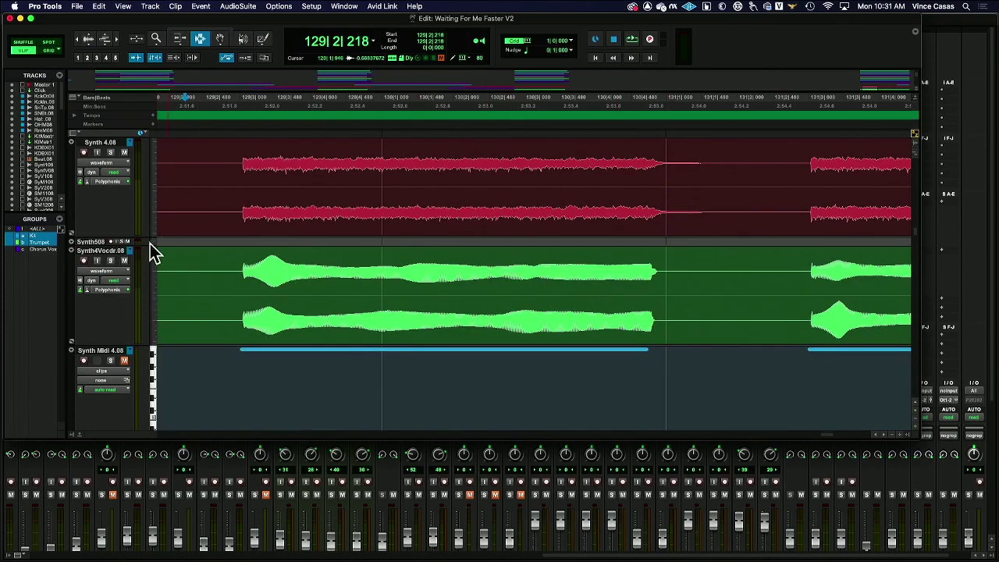
# Step: Delete the silent gap from about 130|4|930 to 131|2|914 on the Synth 4.08 and Synth4Vocdr.08 tracks
pyautogui.hscroll(2, 667, 203)
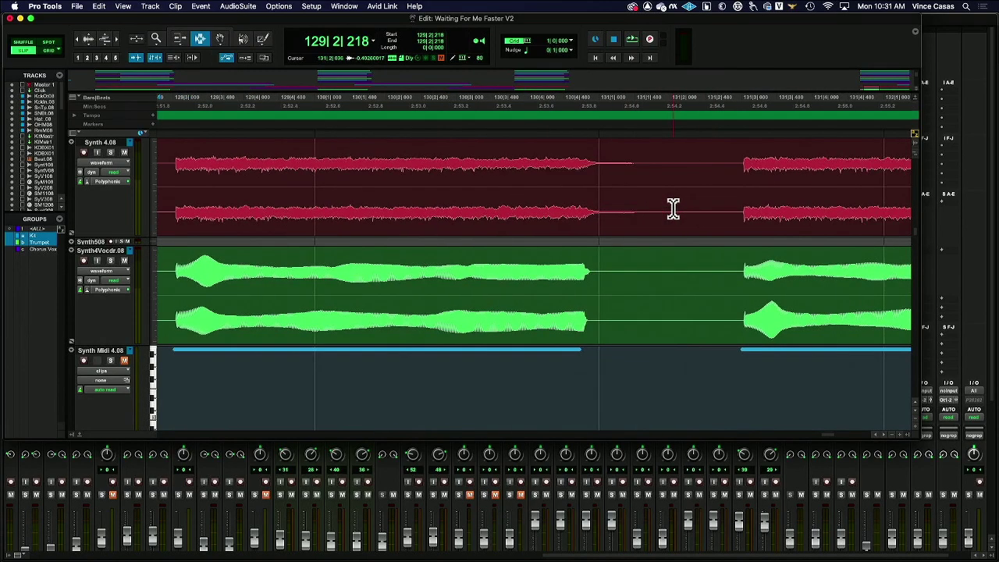
pyautogui.moveTo(595, 185); pyautogui.dragTo(737, 323)
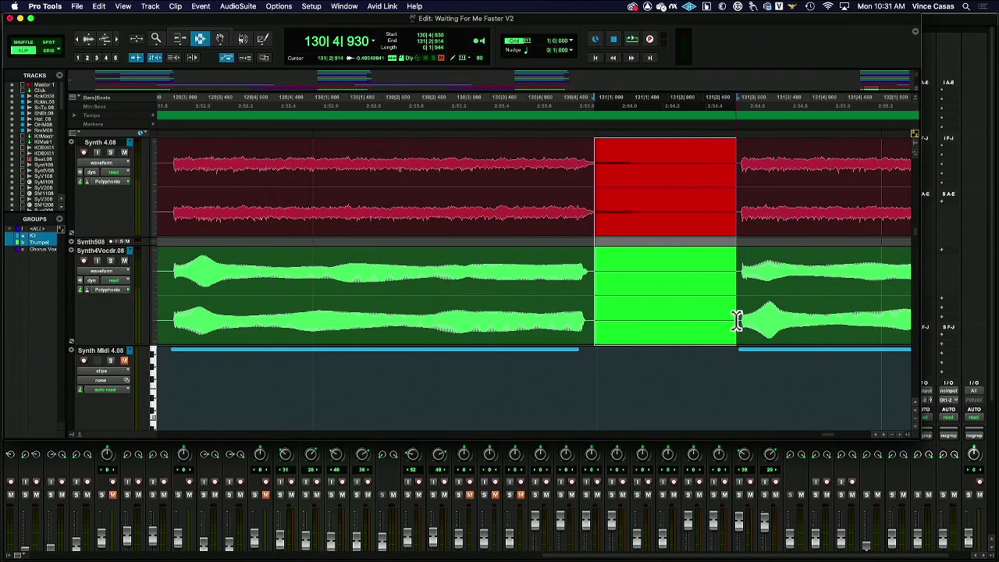
pyautogui.press('Delete')
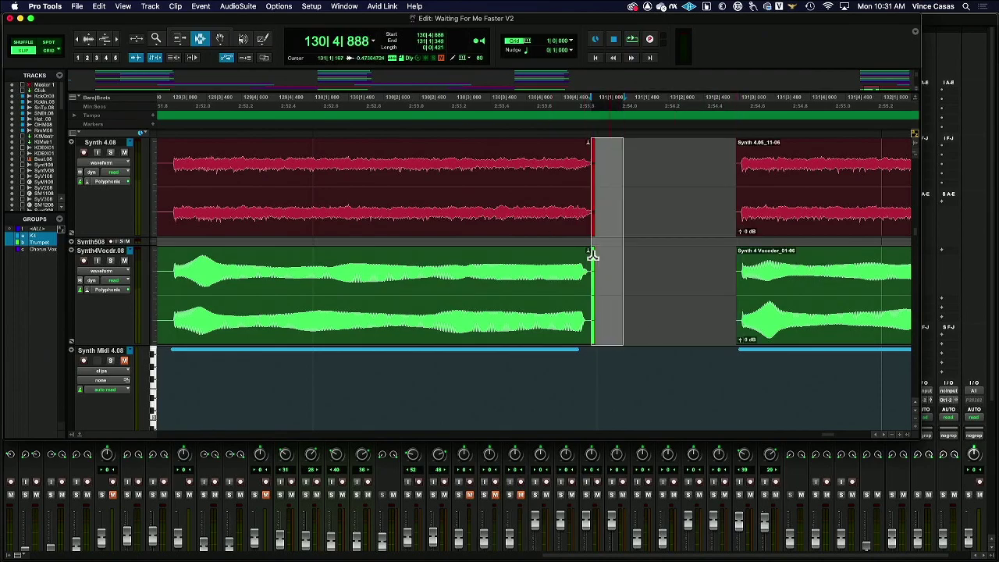
# Step: Add fade-outs before the gap near bar 131 and fade-ins after it on the Synth 4.08 and Synth4Vocdr.08 clips
pyautogui.press('super+f')
pyautogui.click(584, 334)
pyautogui.hscroll(4, 691, 259)
pyautogui.click(403, 288)
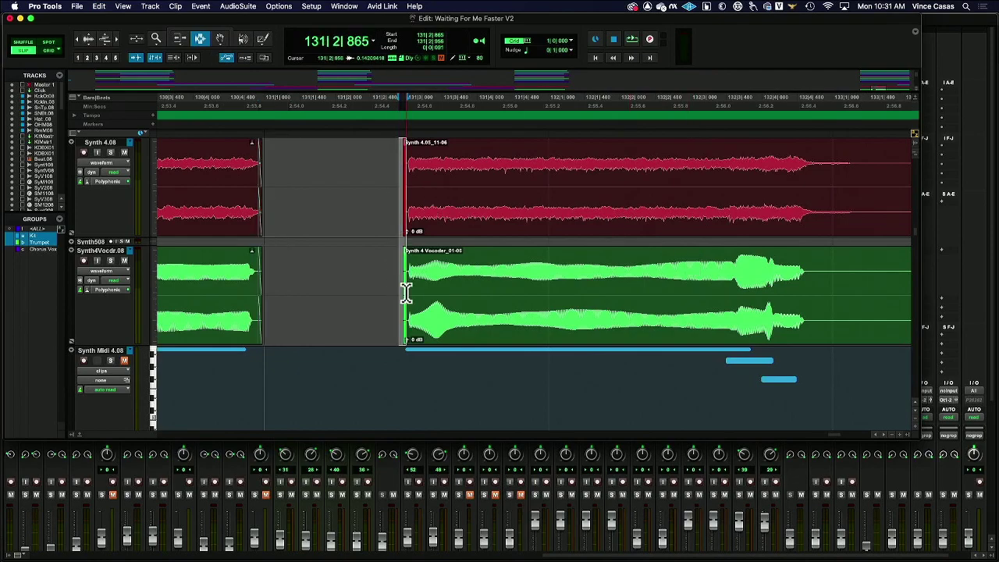
pyautogui.press('super+f')
pyautogui.click(587, 334)
# Step: Delete the silence starting at about 132|4|797 on Synth 4.08 and Synth4Vocdr.08, and add Standard, Equal Gain fade-outs to the clips before it
pyautogui.hscroll(3, 620, 319)
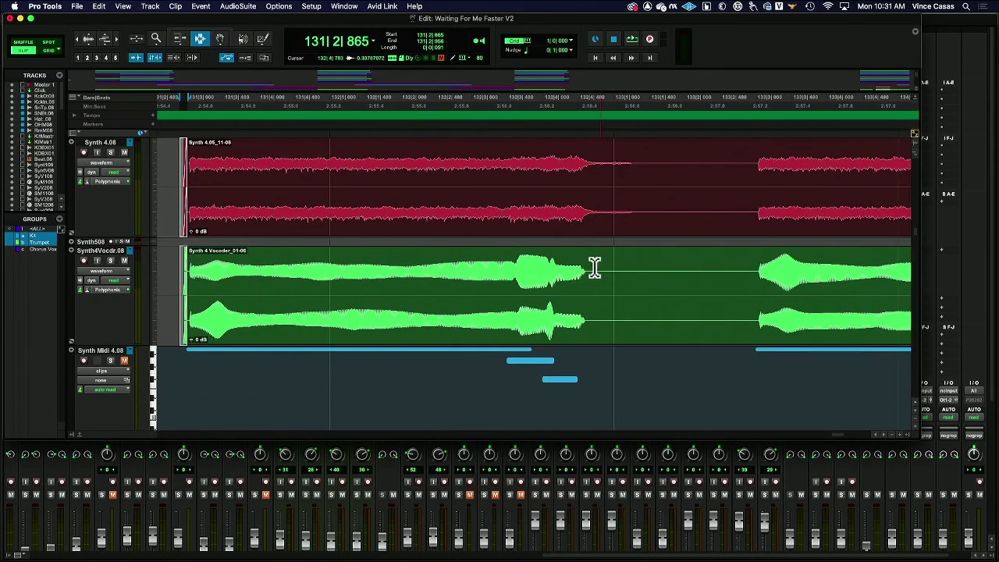
pyautogui.moveTo(598, 196); pyautogui.dragTo(720, 318)
pyautogui.press('Delete')
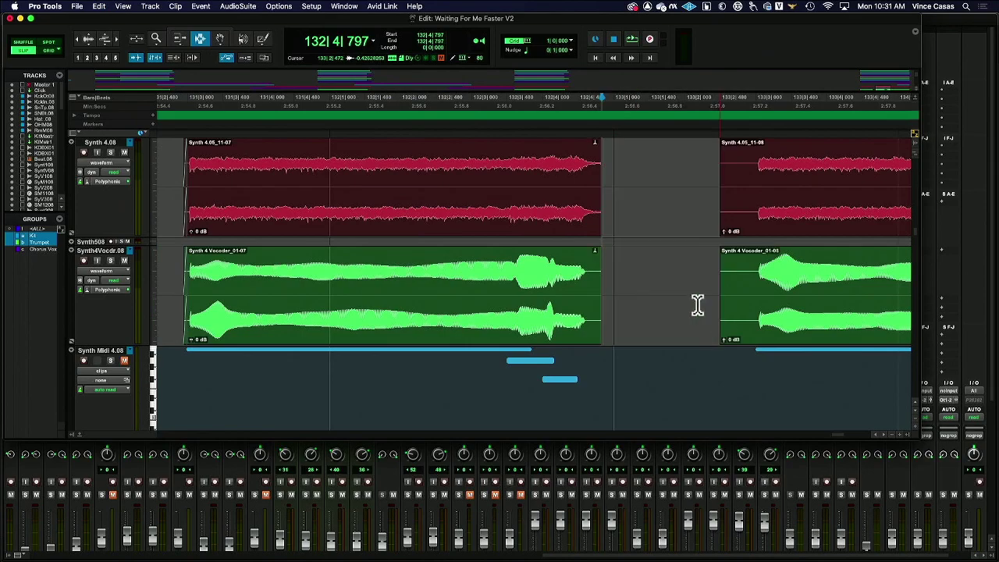
pyautogui.moveTo(598, 221); pyautogui.dragTo(618, 286)
pyautogui.press('super+f')
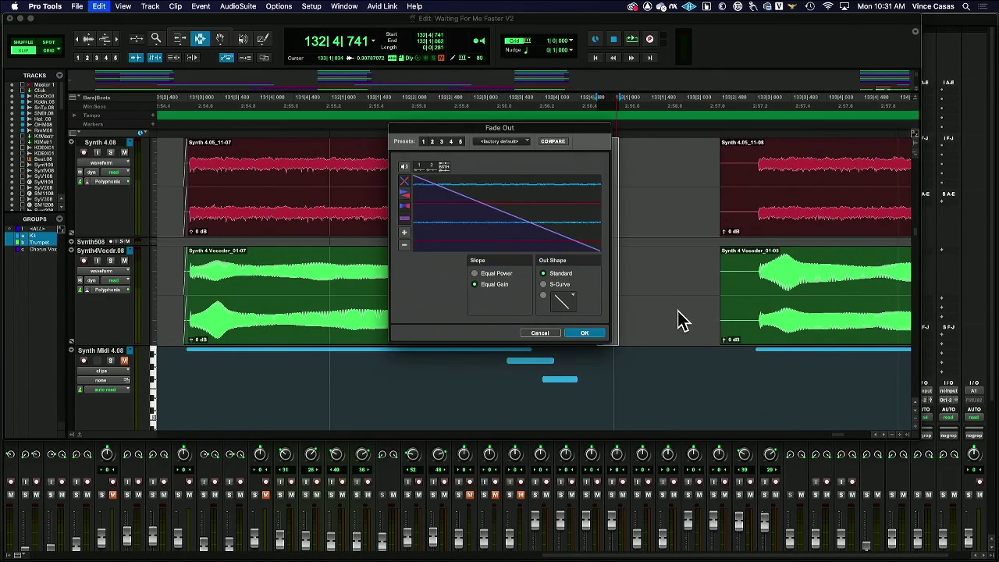
pyautogui.click(591, 336)
pyautogui.hscroll(10, 685, 320)
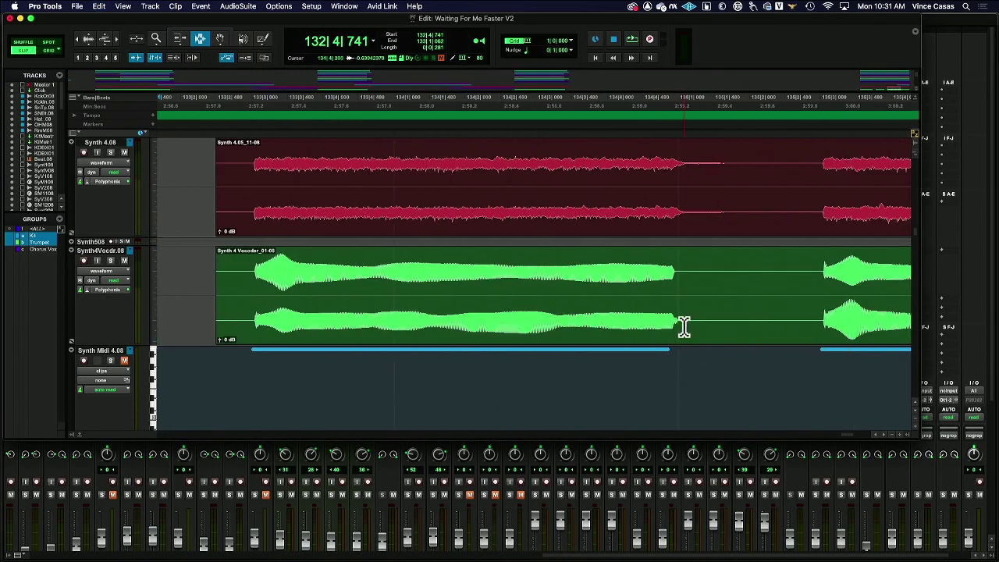
pyautogui.hscroll(12, 685, 327)
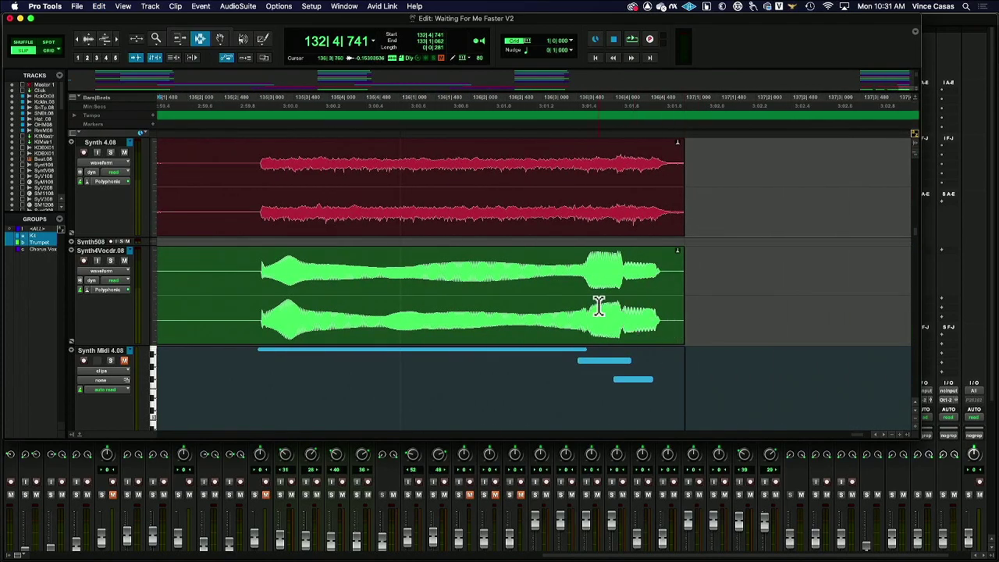
pyautogui.hscroll(-8, 166, 221)
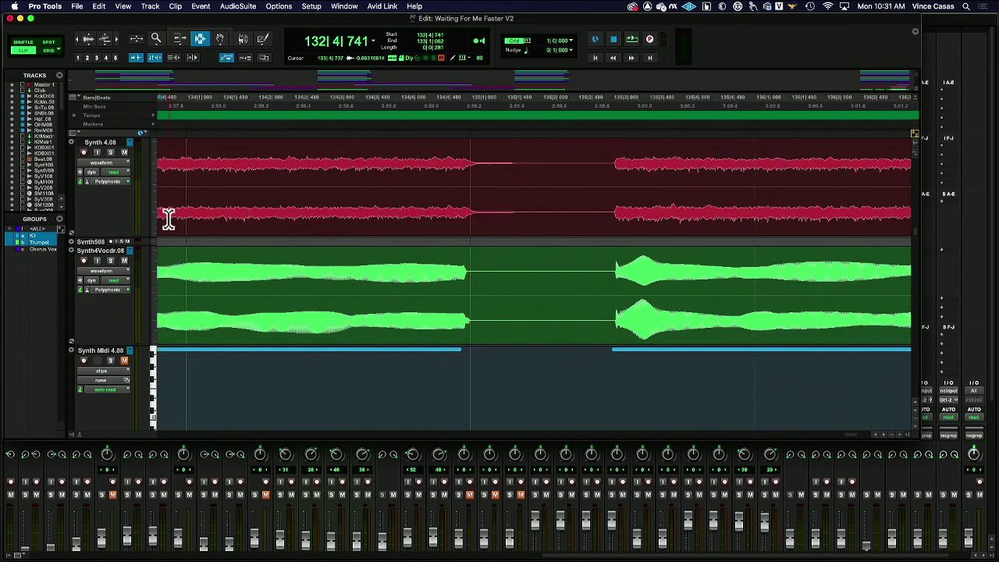